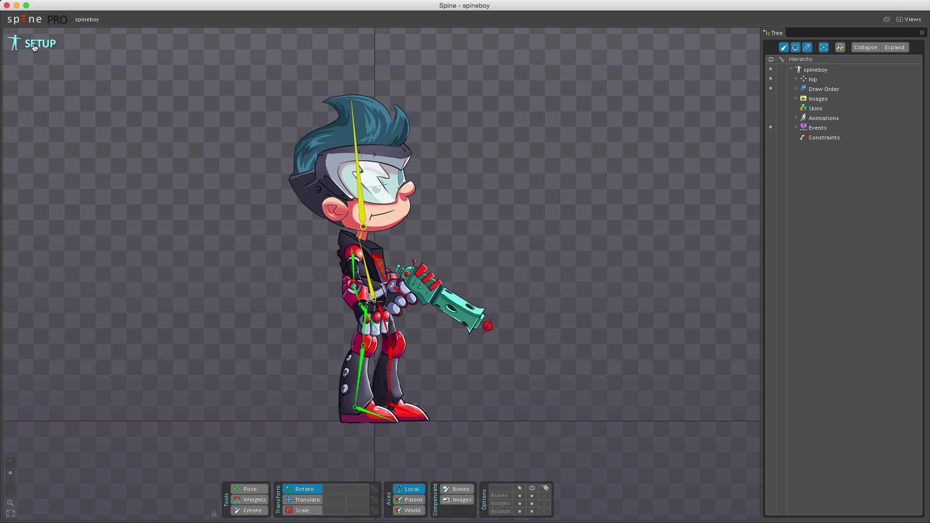
Switch Spineboy to Animate mode and make run the active animation
{"action": "key", "text": "Tab"}
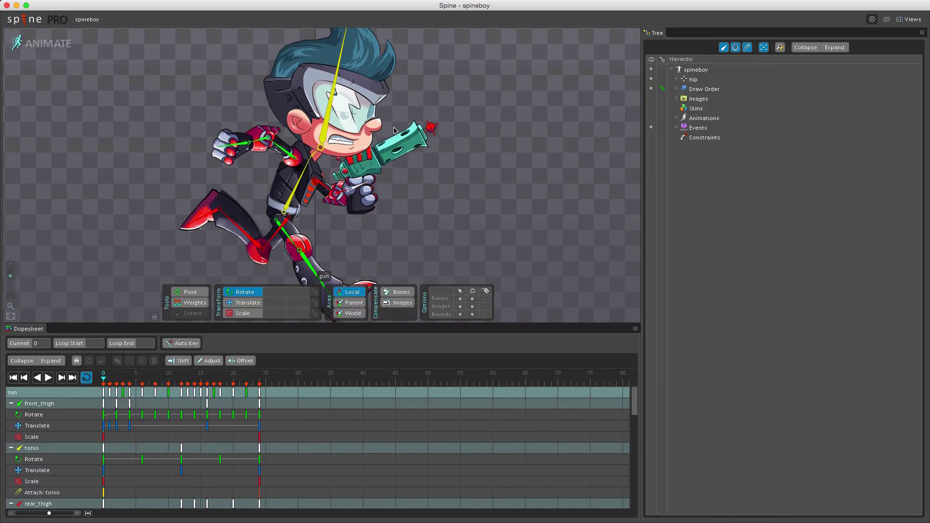
{"action": "left_click", "coordinate": [677, 120]}
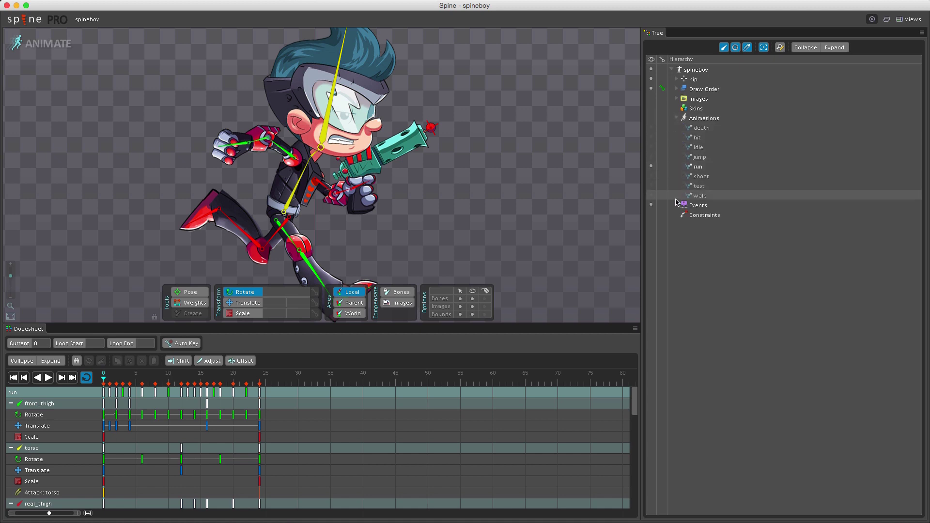
{"action": "left_click", "coordinate": [651, 167]}
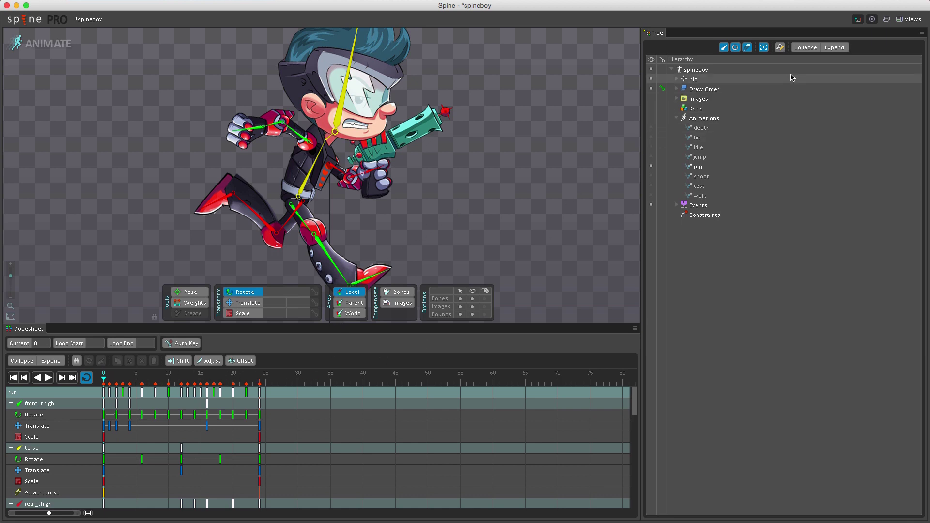
{"action": "left_click", "coordinate": [918, 21]}
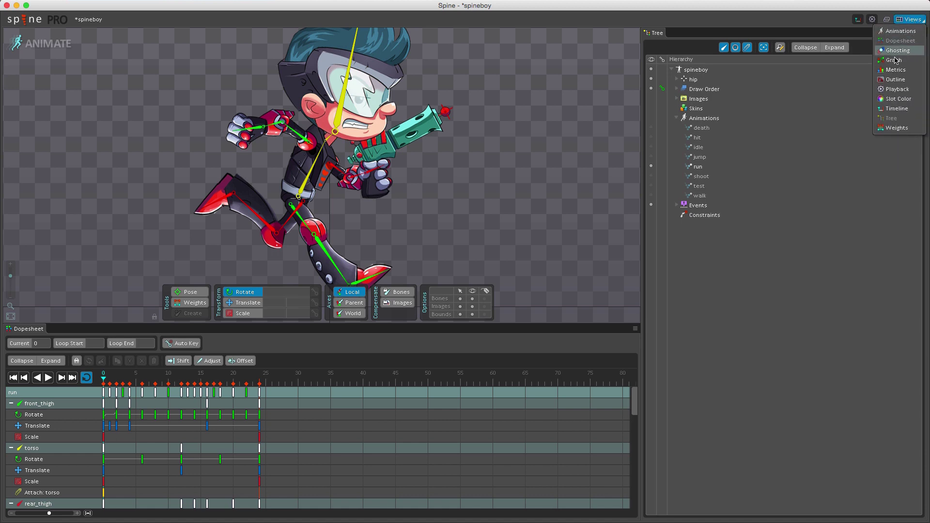
{"action": "left_click", "coordinate": [897, 96]}
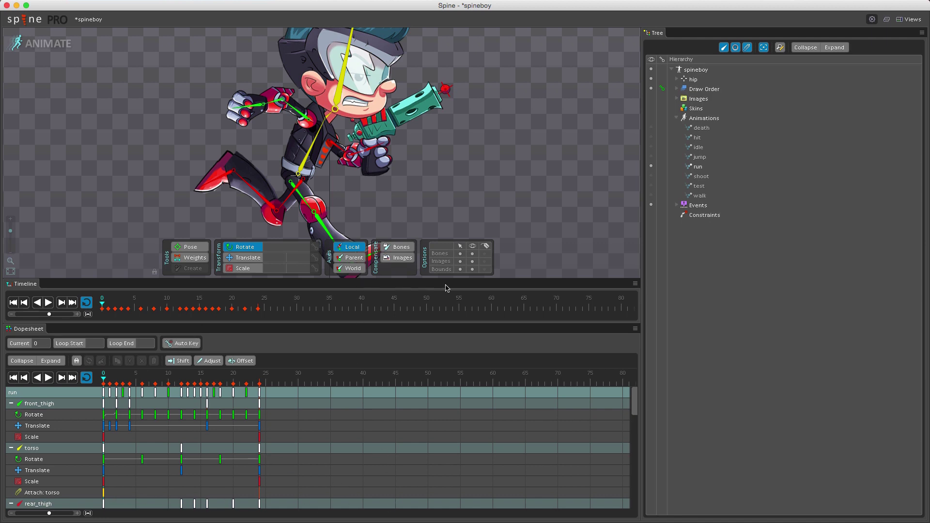
{"action": "left_click", "coordinate": [636, 285]}
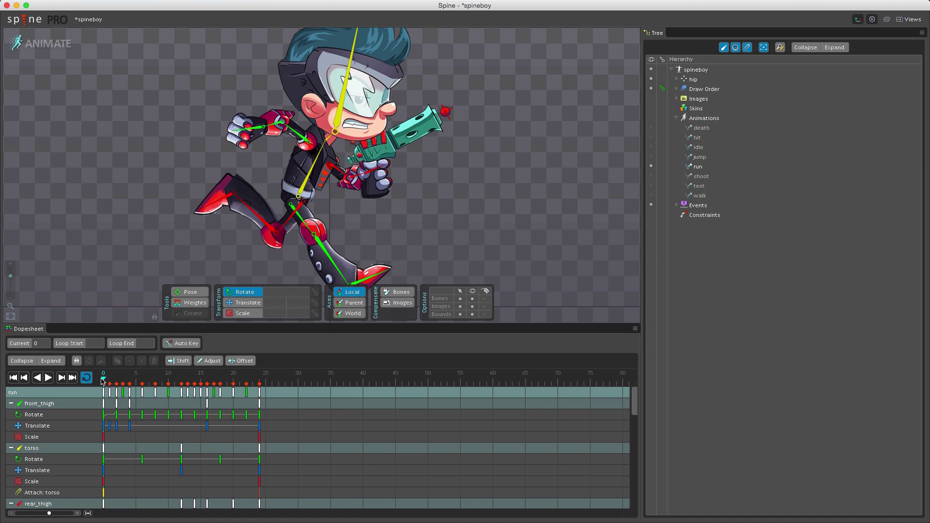
Scrub the run animation through frames 30, 14, 10, 17 and 4, ending at frame 0
{"action": "left_click", "coordinate": [299, 381]}
{"action": "left_click", "coordinate": [104, 381]}
{"action": "left_click", "coordinate": [299, 380]}
{"action": "left_click", "coordinate": [195, 382]}
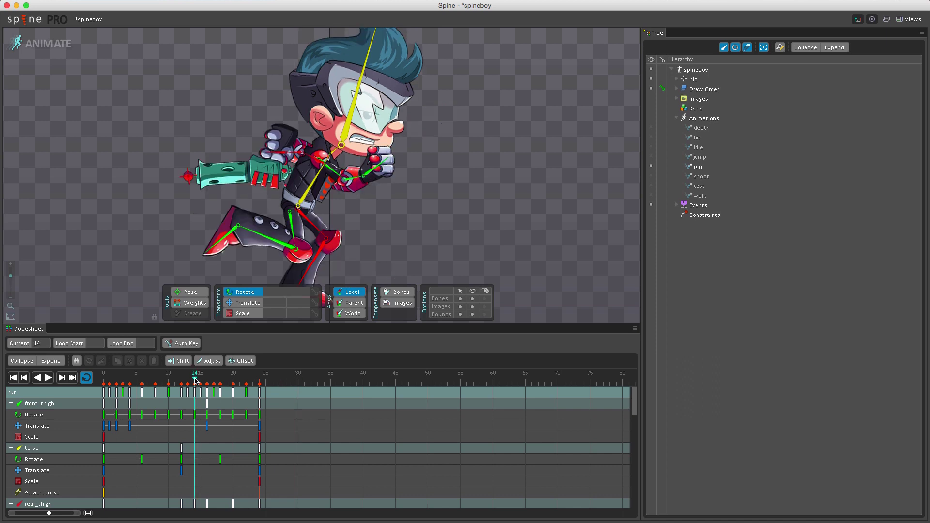
{"action": "left_click", "coordinate": [168, 382]}
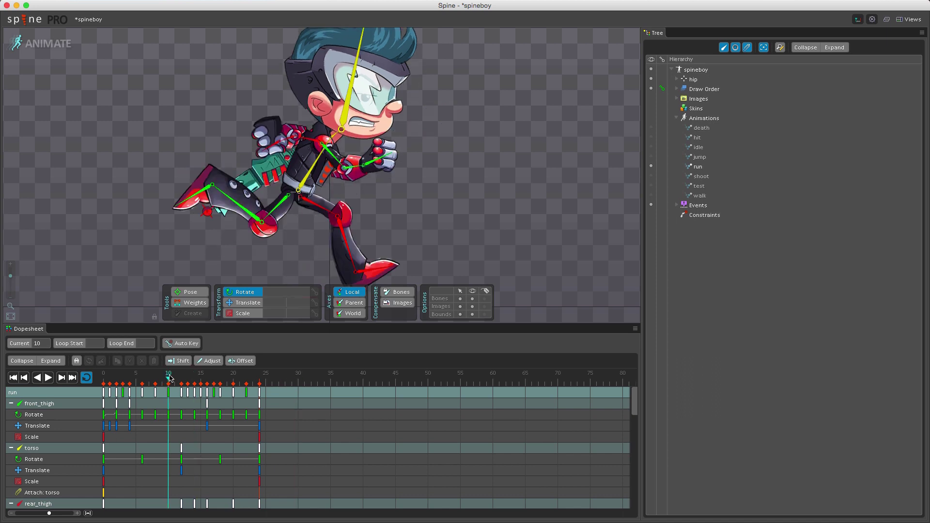
{"action": "left_click", "coordinate": [214, 381]}
{"action": "left_click", "coordinate": [130, 380]}
{"action": "left_click", "coordinate": [105, 380]}
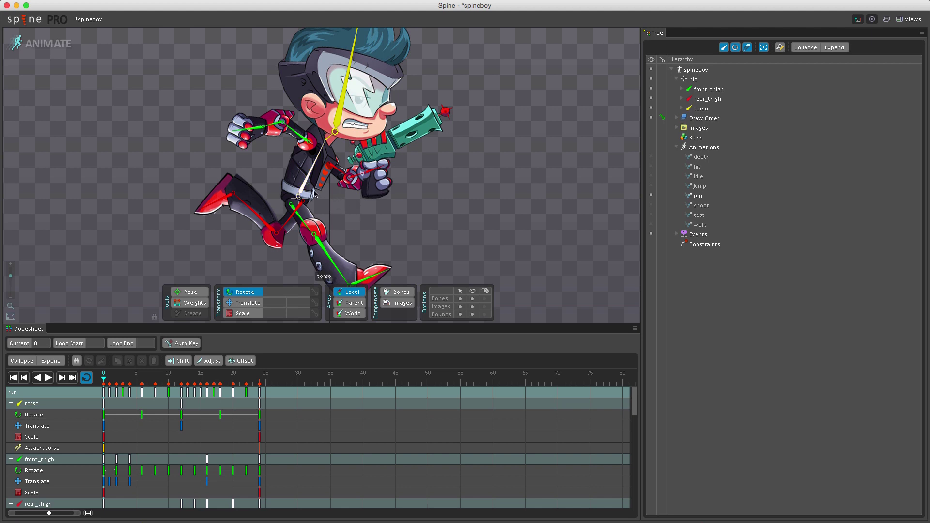
Select the torso bone, rotate it to about 39 degrees, and check the frame 4 pose
{"action": "left_click", "coordinate": [307, 183]}
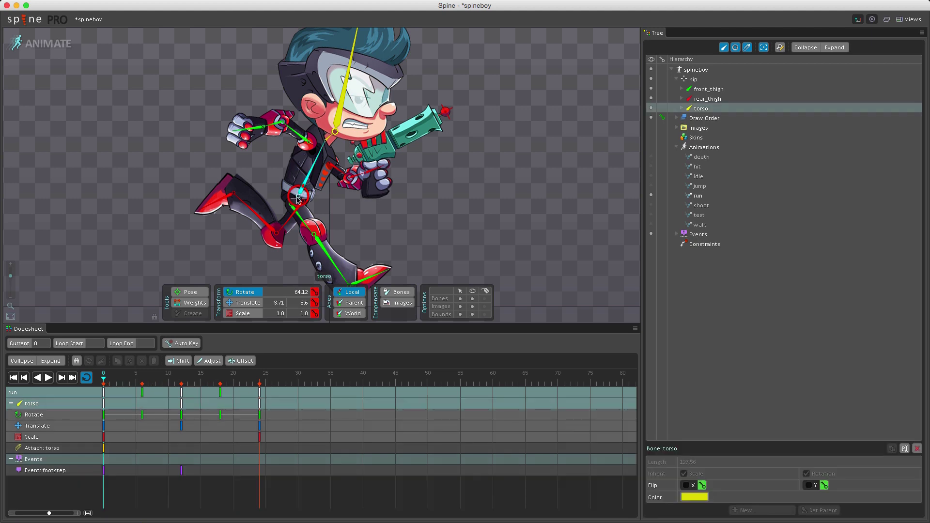
{"action": "left_click_drag", "start_coordinate": [452, 175], "coordinate": [460, 244]}
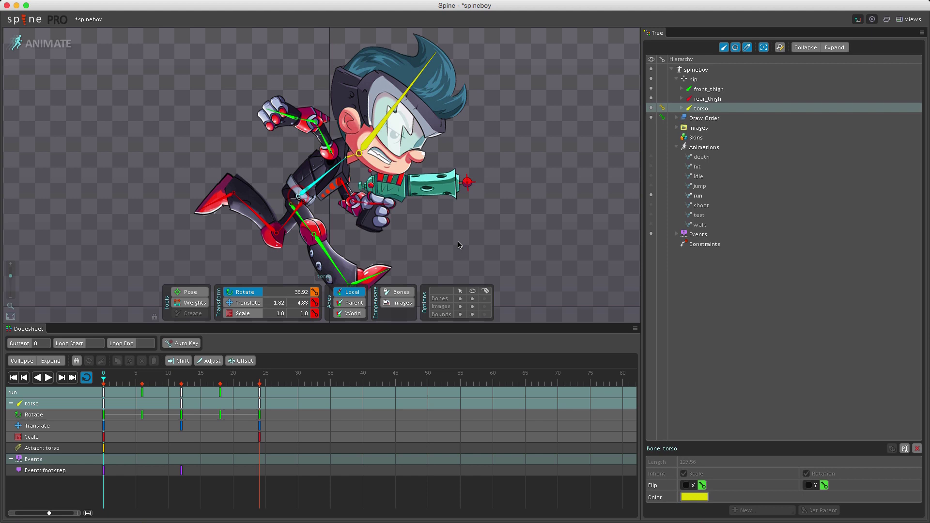
{"action": "left_click", "coordinate": [131, 381]}
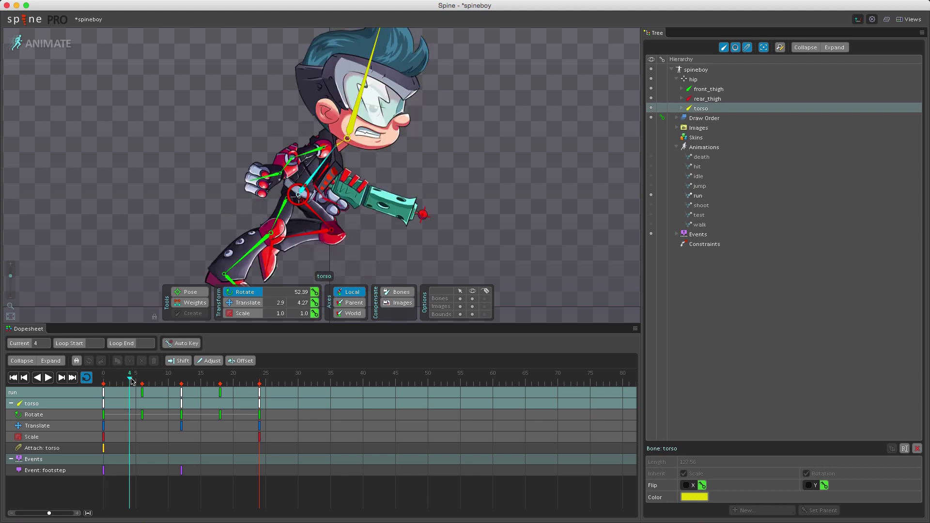
{"action": "left_click", "coordinate": [104, 381]}
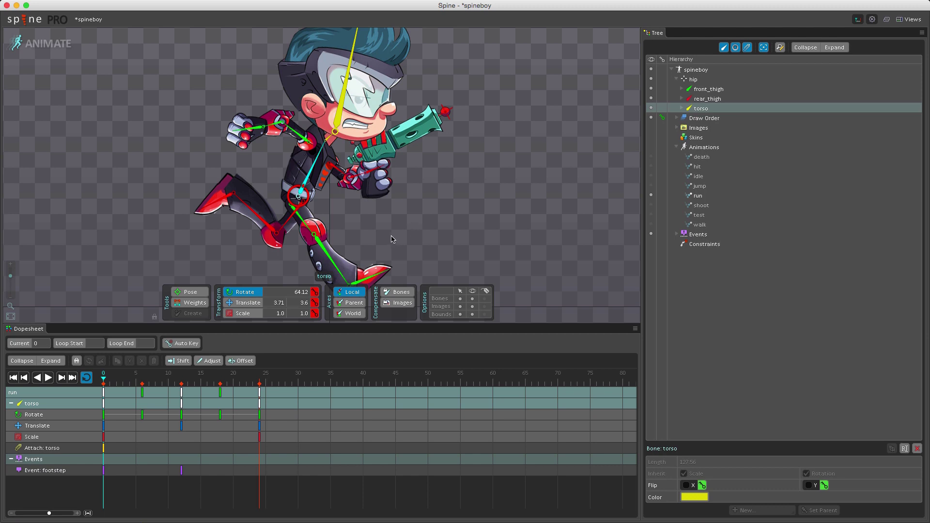
Key a torso rotation at frame 3, then undo it and return to frame 0
{"action": "left_click", "coordinate": [125, 378]}
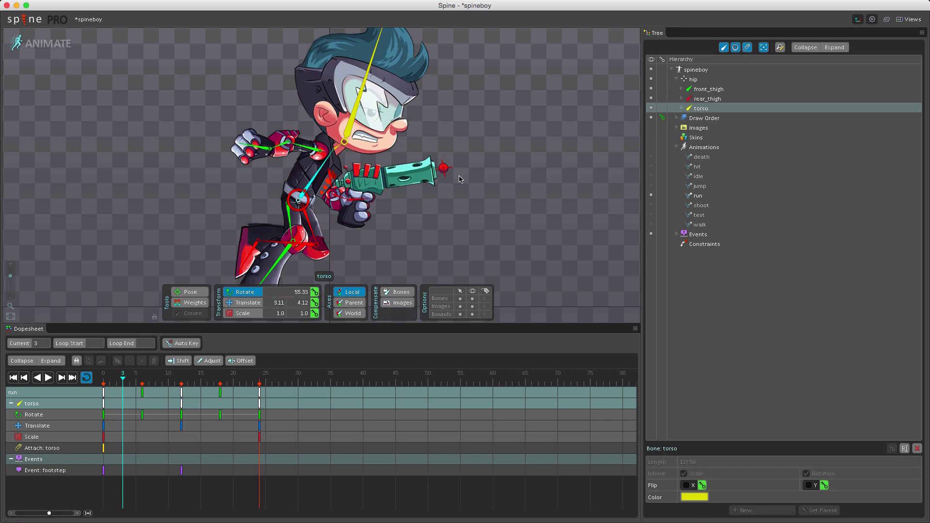
{"action": "left_click_drag", "start_coordinate": [479, 153], "coordinate": [491, 211]}
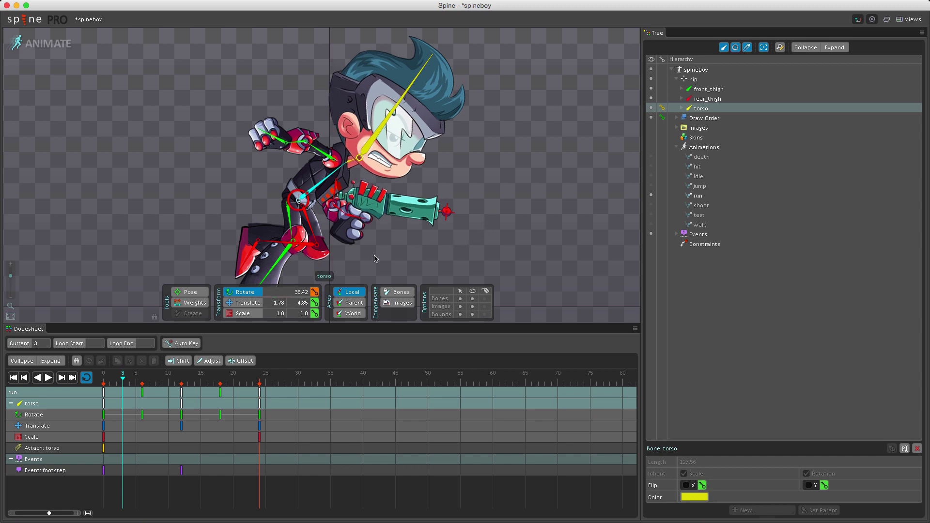
{"action": "left_click", "coordinate": [315, 292]}
{"action": "key", "text": "ctrl+z"}
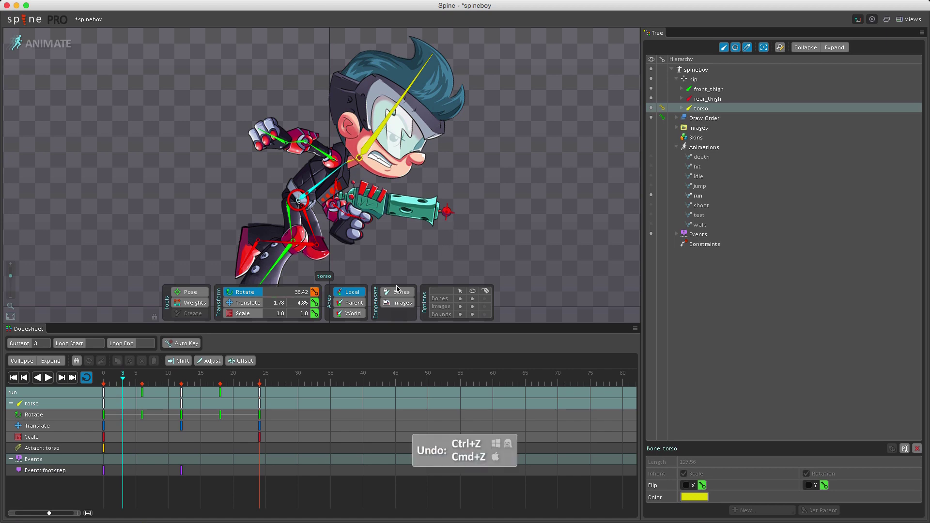
{"action": "key", "text": "ctrl+z"}
{"action": "left_click", "coordinate": [111, 381]}
{"action": "left_click_drag", "start_coordinate": [111, 382], "coordinate": [97, 385]}
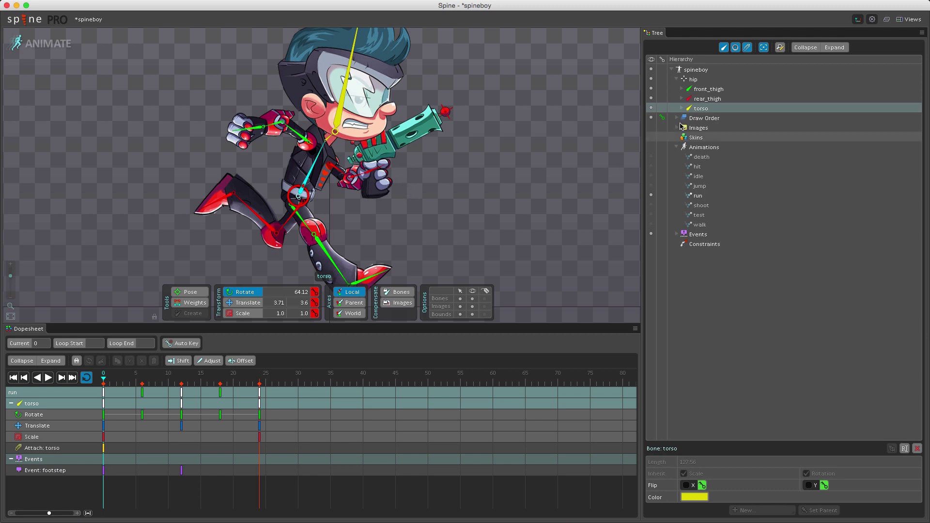
Nudge the torso bone's rotation slightly
{"action": "left_click_drag", "start_coordinate": [468, 162], "coordinate": [478, 215]}
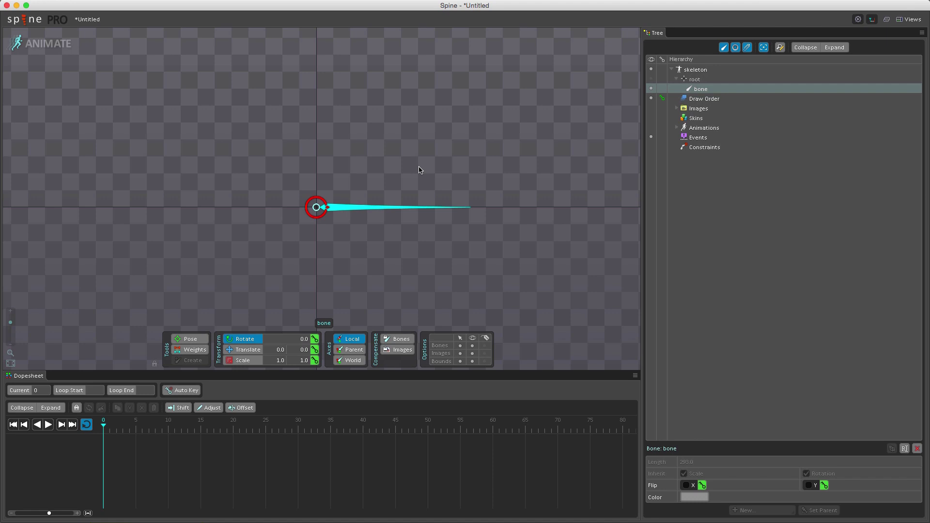
{"action": "left_click", "coordinate": [315, 340]}
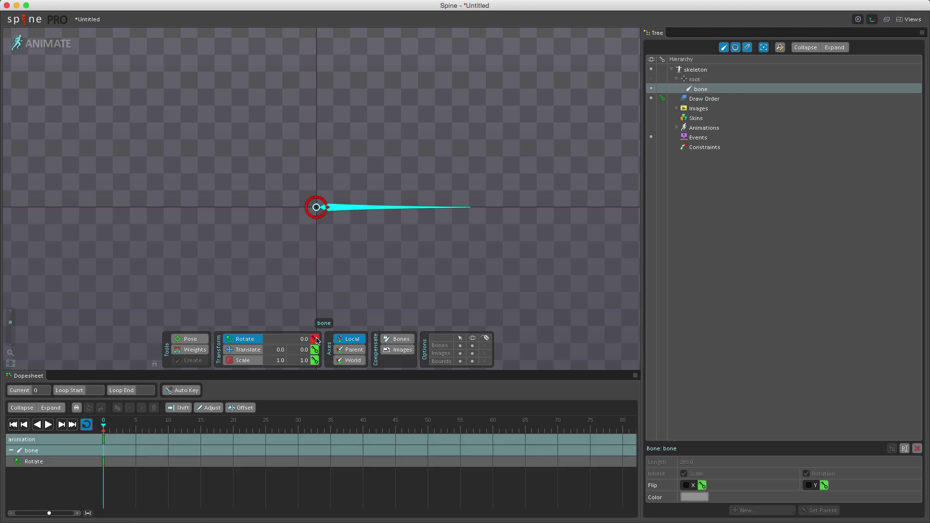
{"action": "left_click", "coordinate": [201, 429]}
{"action": "left_click_drag", "start_coordinate": [398, 290], "coordinate": [304, 169]}
{"action": "left_click", "coordinate": [314, 339]}
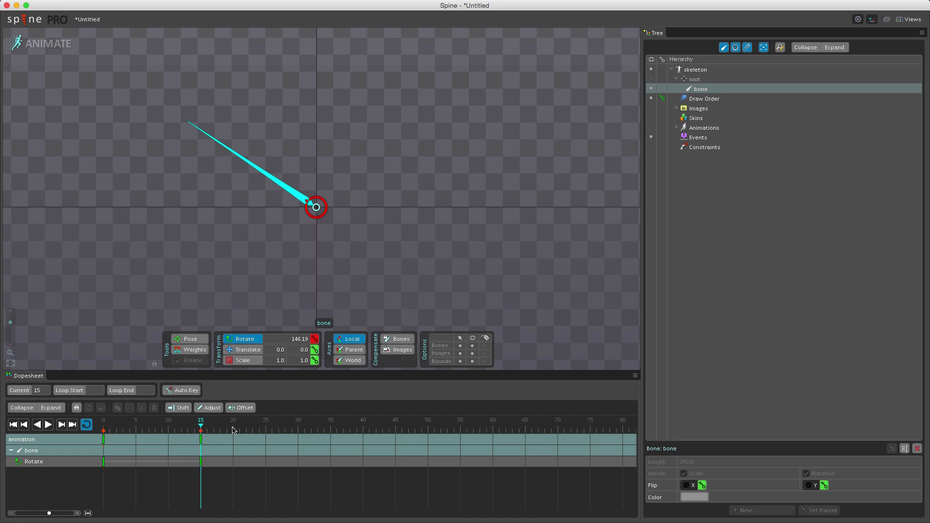
{"action": "mouse_move", "coordinate": [189, 430]}
{"action": "left_mouse_down"}
{"action": "mouse_move", "coordinate": [101, 432]}
{"action": "mouse_move", "coordinate": [199, 438]}
{"action": "left_mouse_up"}
{"action": "left_click_drag", "start_coordinate": [388, 239], "coordinate": [372, 167]}
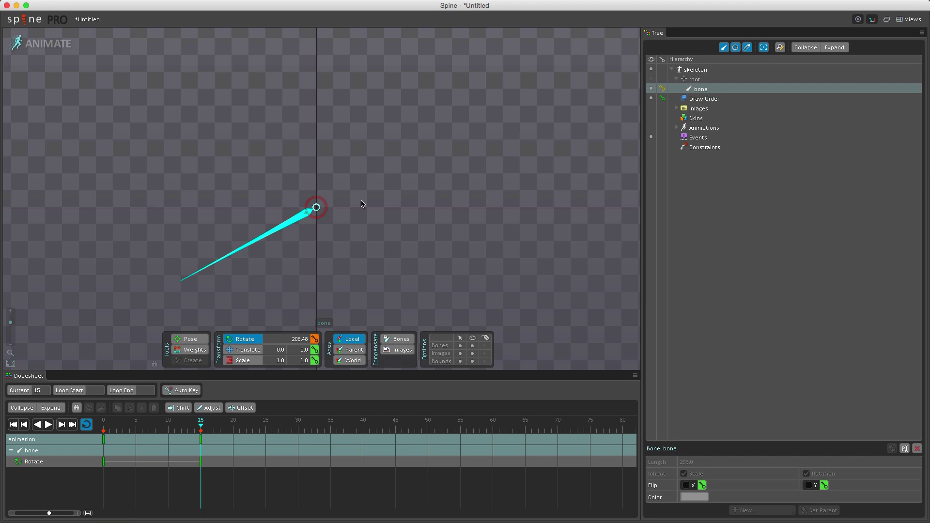
{"action": "left_click", "coordinate": [315, 339]}
{"action": "left_click_drag", "start_coordinate": [168, 427], "coordinate": [104, 435]}
{"action": "left_click_drag", "start_coordinate": [211, 441], "coordinate": [106, 441]}
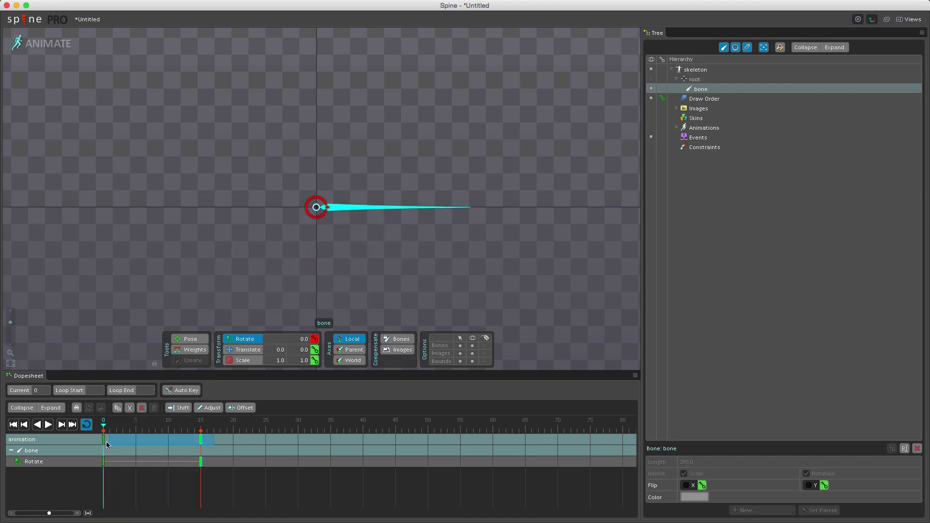
{"action": "key", "text": "Delete"}
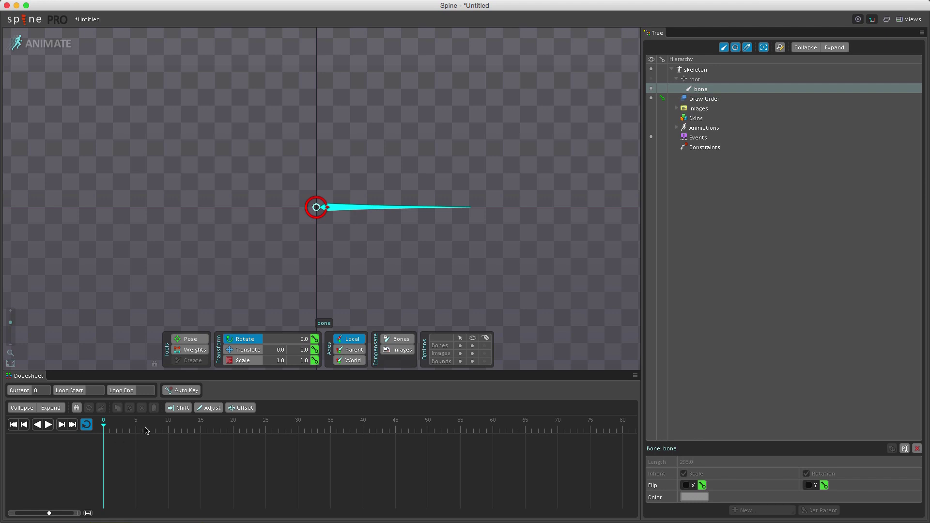
Key the bone's rotation at frame 0, 120 at frame 10 and 240 at frame 20
{"action": "left_click", "coordinate": [315, 339]}
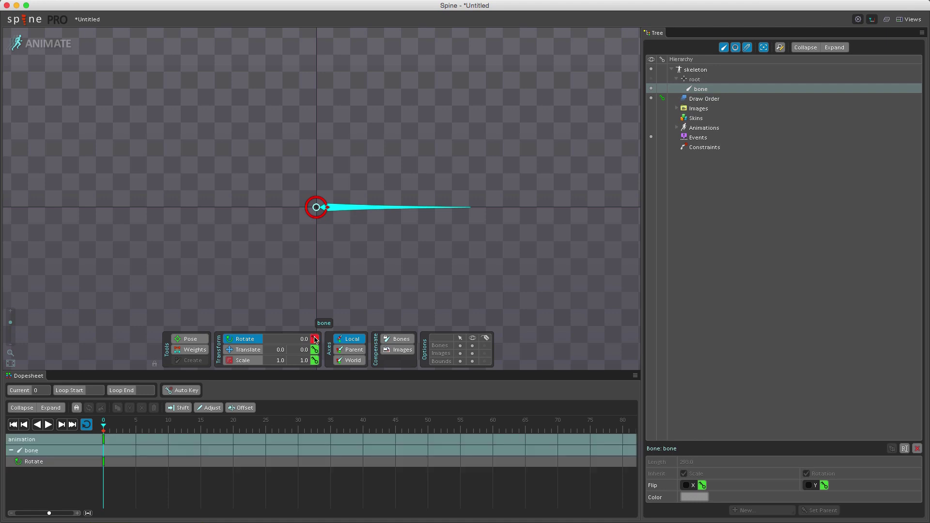
{"action": "left_click", "coordinate": [169, 429]}
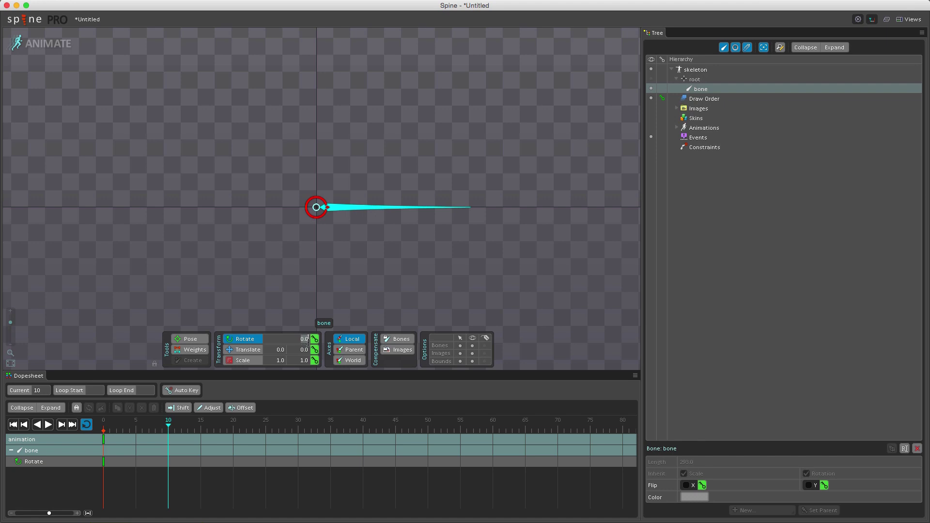
{"action": "key", "text": "Return"}
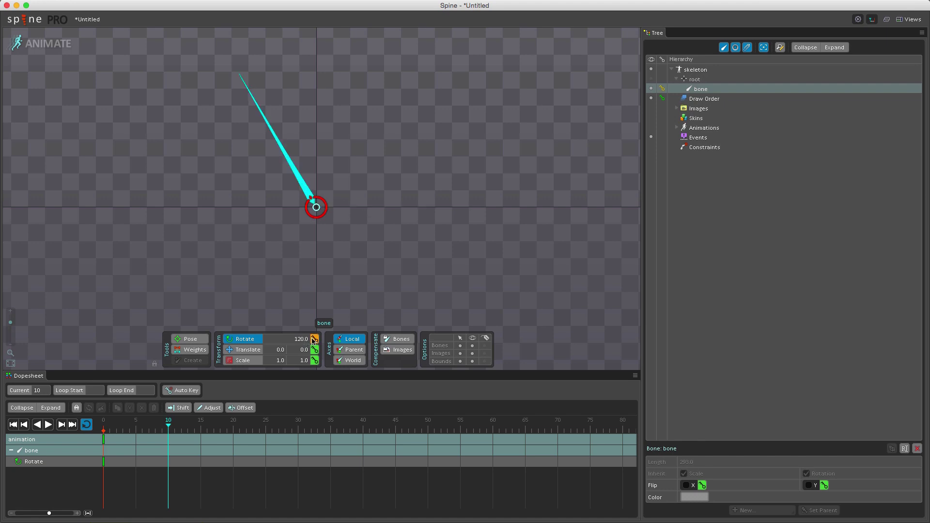
{"action": "left_click", "coordinate": [314, 339]}
{"action": "left_click", "coordinate": [233, 429]}
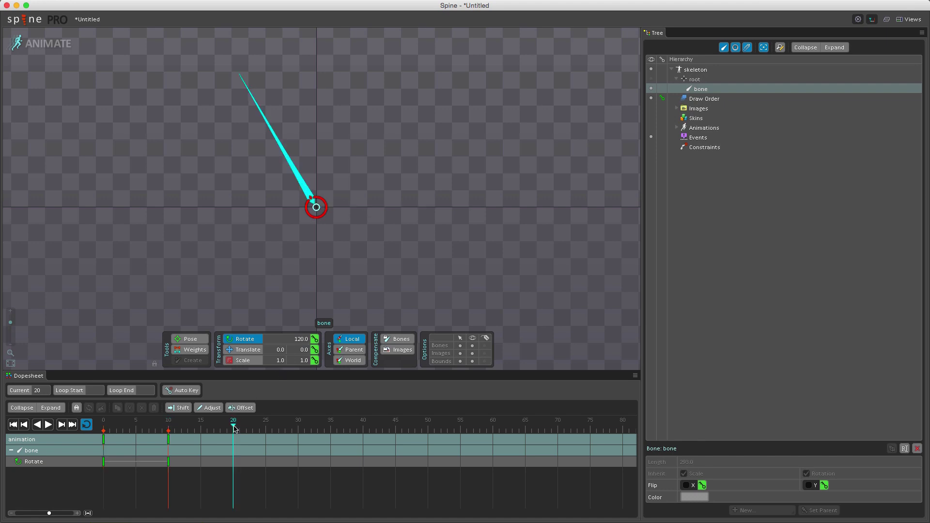
{"action": "left_click", "coordinate": [301, 339]}
{"action": "type", "text": "240"}
{"action": "key", "text": "Return"}
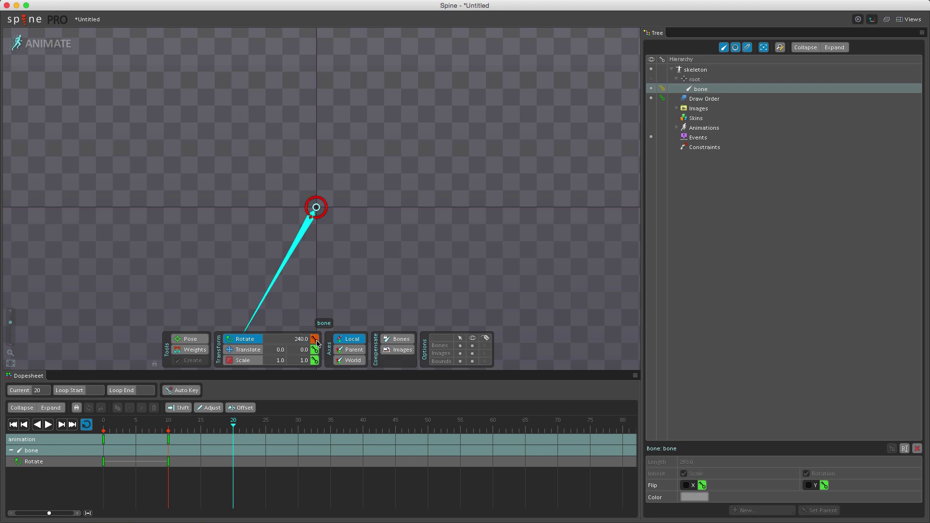
{"action": "left_click", "coordinate": [314, 340]}
Key a 360 rotation at frame 30 and preview the spin
{"action": "left_click", "coordinate": [298, 430]}
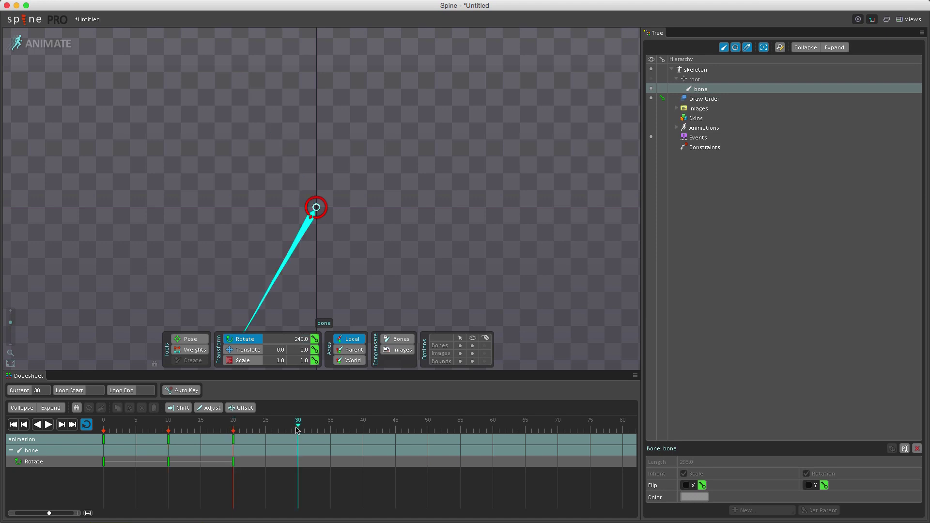
{"action": "left_click", "coordinate": [300, 339]}
{"action": "type", "text": "360"}
{"action": "key", "text": "Return"}
{"action": "left_click", "coordinate": [314, 339]}
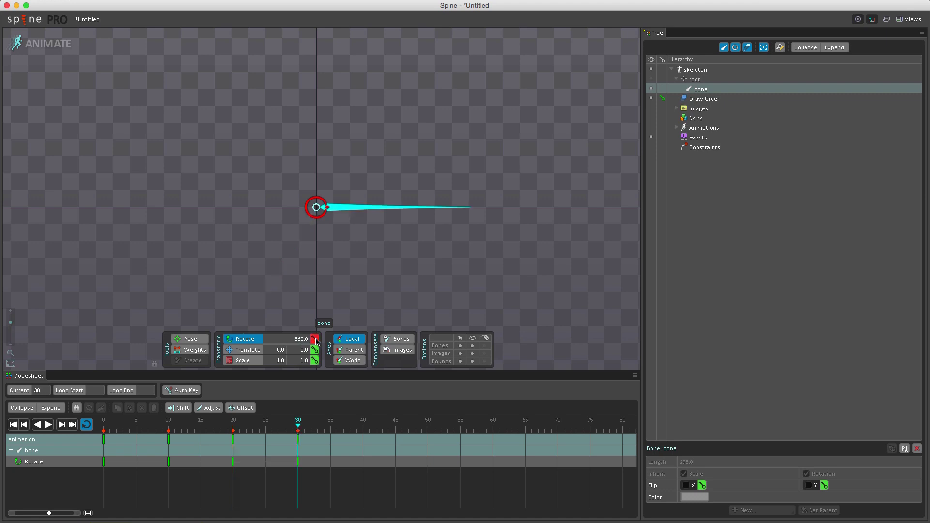
{"action": "left_click_drag", "start_coordinate": [256, 432], "coordinate": [97, 450]}
{"action": "left_click", "coordinate": [168, 425]}
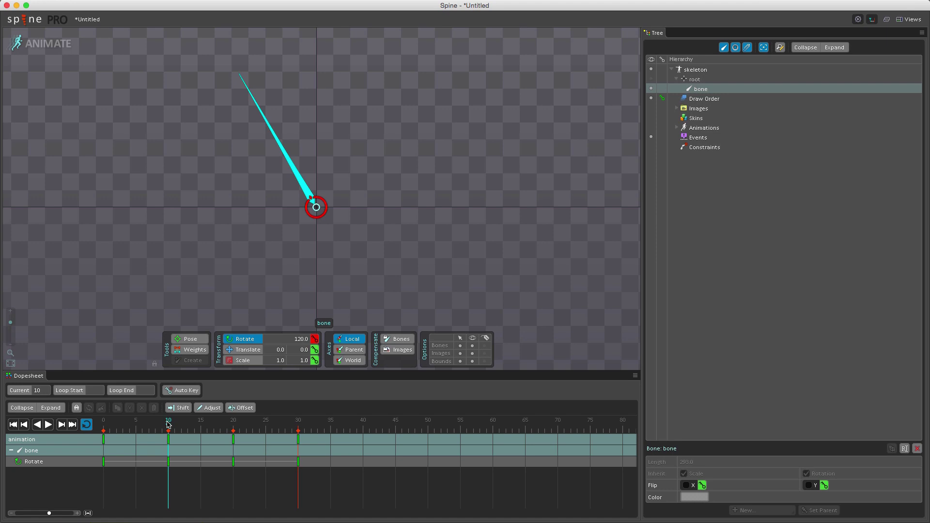
{"action": "left_click_drag", "start_coordinate": [168, 424], "coordinate": [155, 439]}
Swap the frame 10 and frame 20 rotation keys and check the poses at 10, 20 and 30
{"action": "left_click_drag", "start_coordinate": [229, 441], "coordinate": [233, 440]}
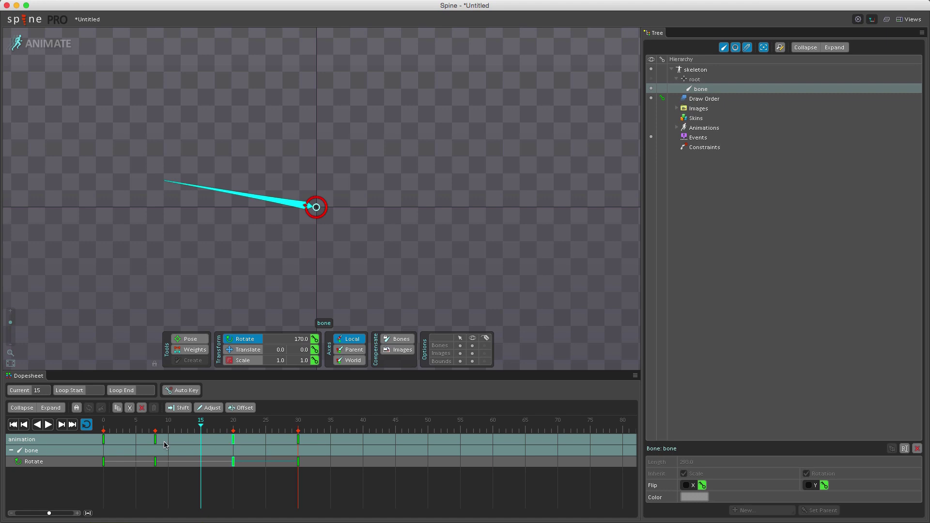
{"action": "left_click_drag", "start_coordinate": [157, 441], "coordinate": [99, 430]}
{"action": "left_click", "coordinate": [155, 426]}
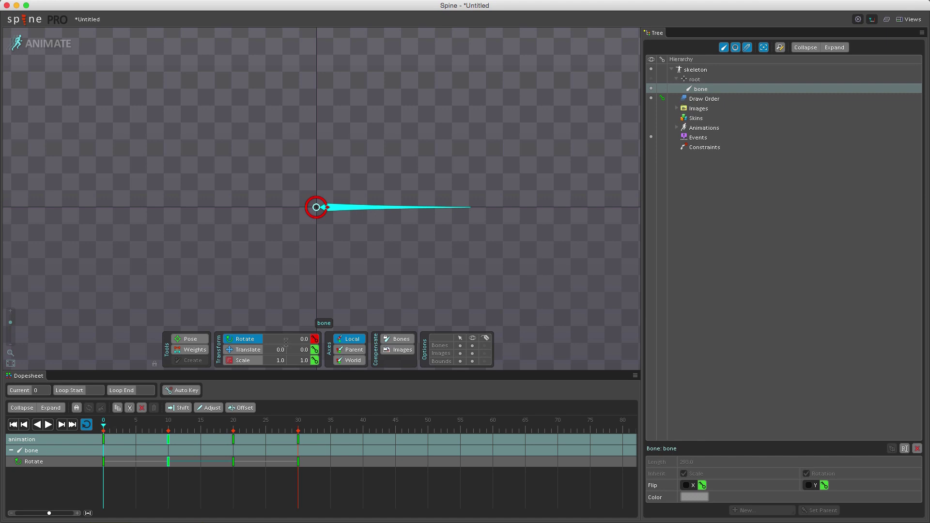
{"action": "left_click", "coordinate": [169, 429]}
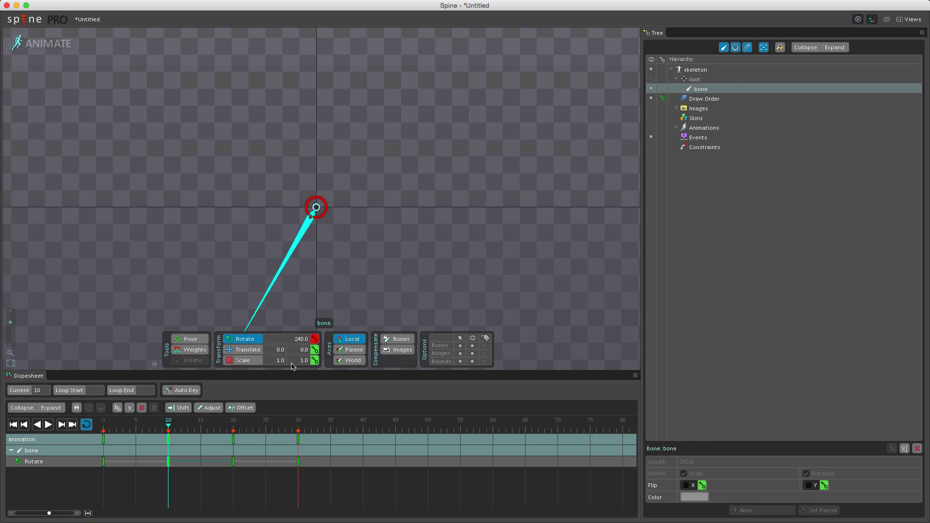
{"action": "left_click", "coordinate": [234, 426]}
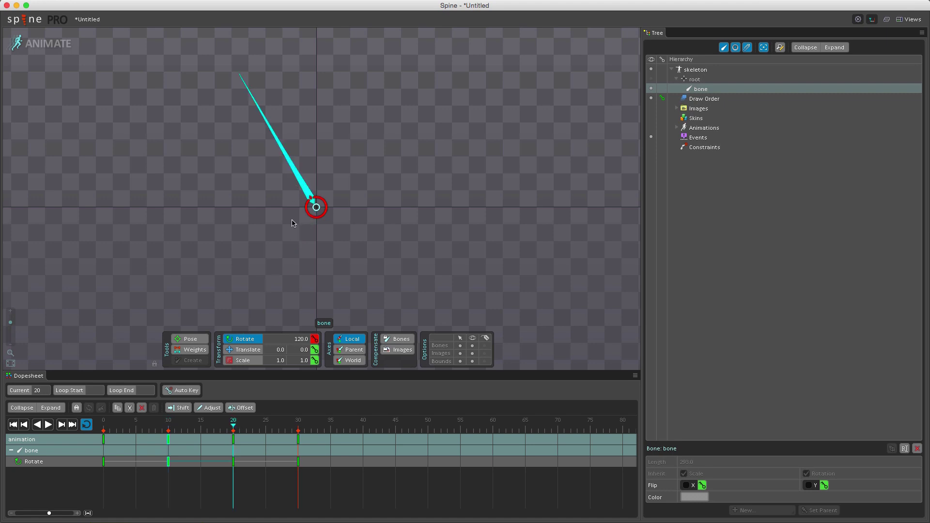
{"action": "left_click", "coordinate": [300, 423]}
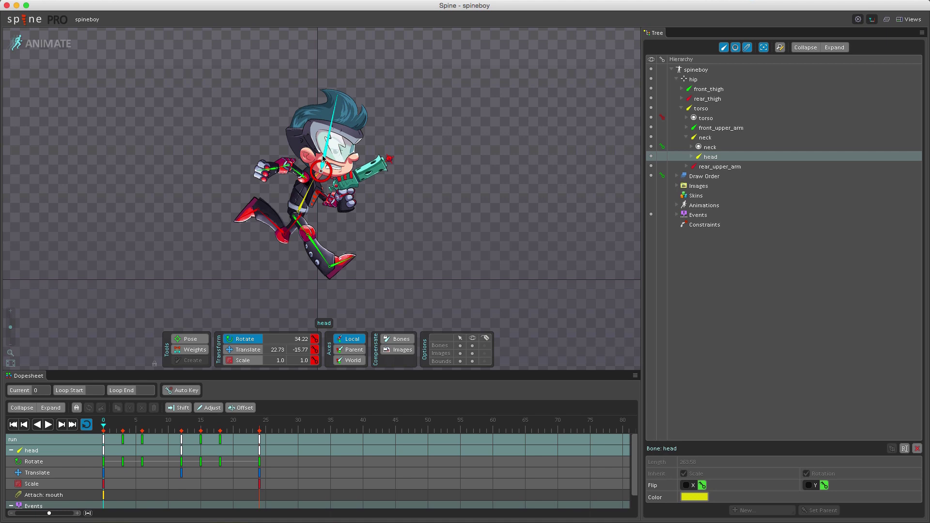
Expand the head's eye slot, try eye_surprised, then set the eye to eye_indifferent
{"action": "left_click", "coordinate": [692, 158]}
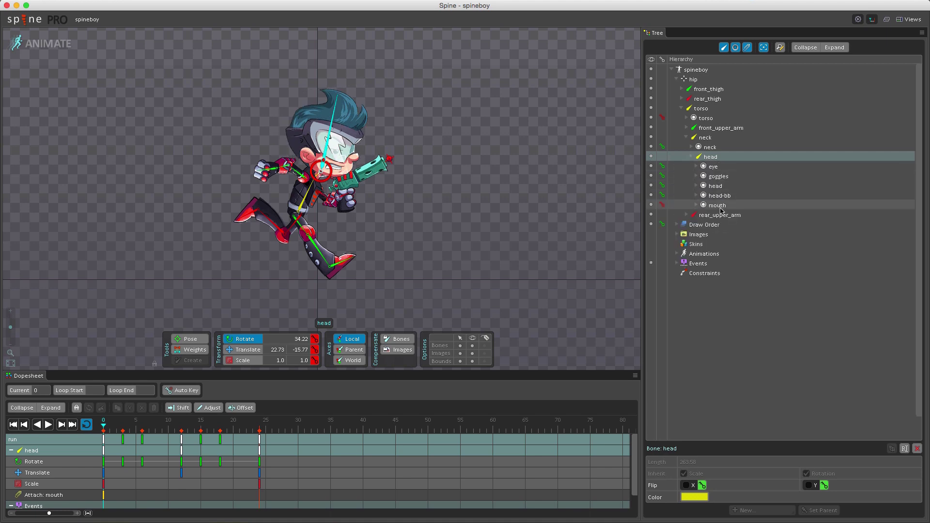
{"action": "left_click", "coordinate": [697, 166]}
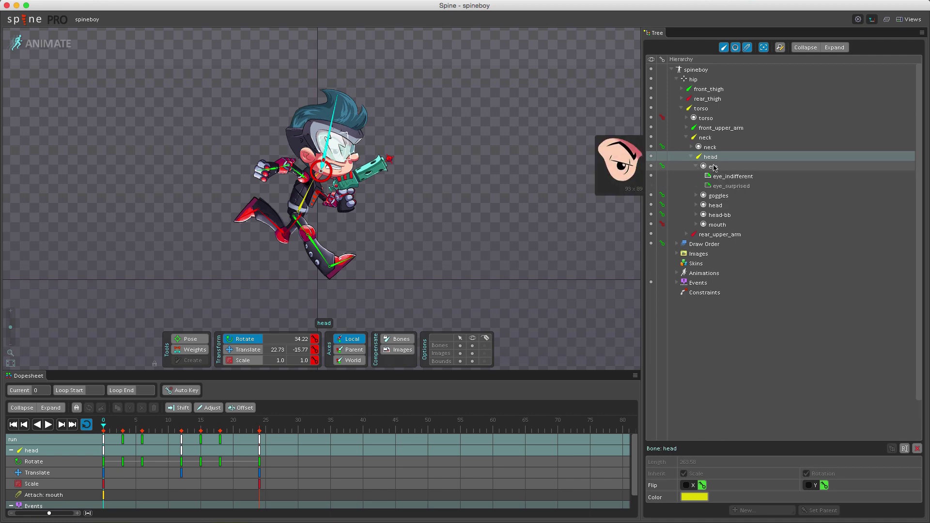
{"action": "scroll", "coordinate": [323, 150], "scroll_direction": "up", "scroll_amount": 5}
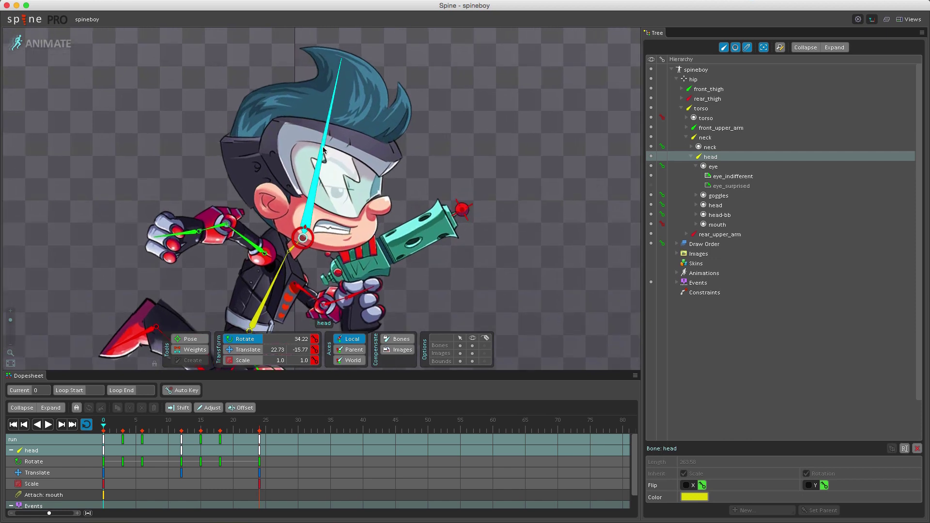
{"action": "scroll", "coordinate": [324, 151], "scroll_direction": "up", "scroll_amount": 2}
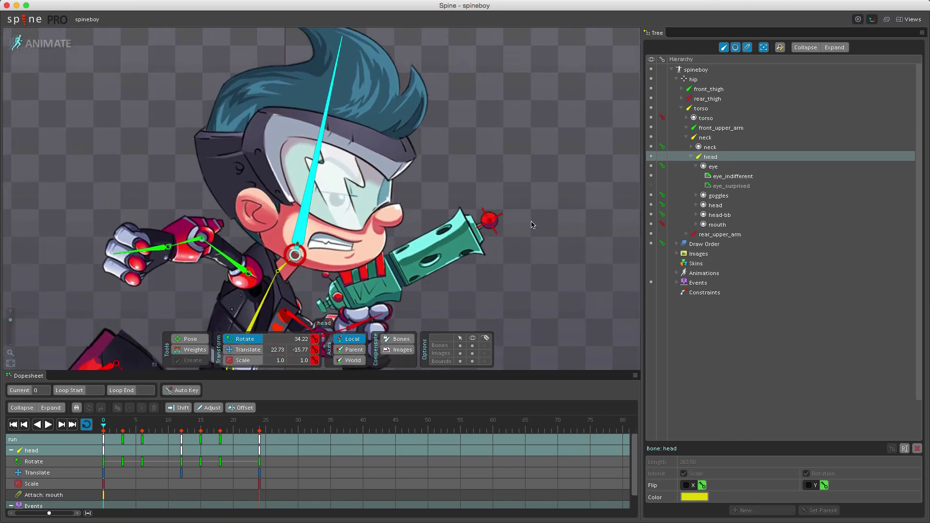
{"action": "left_click", "coordinate": [652, 186]}
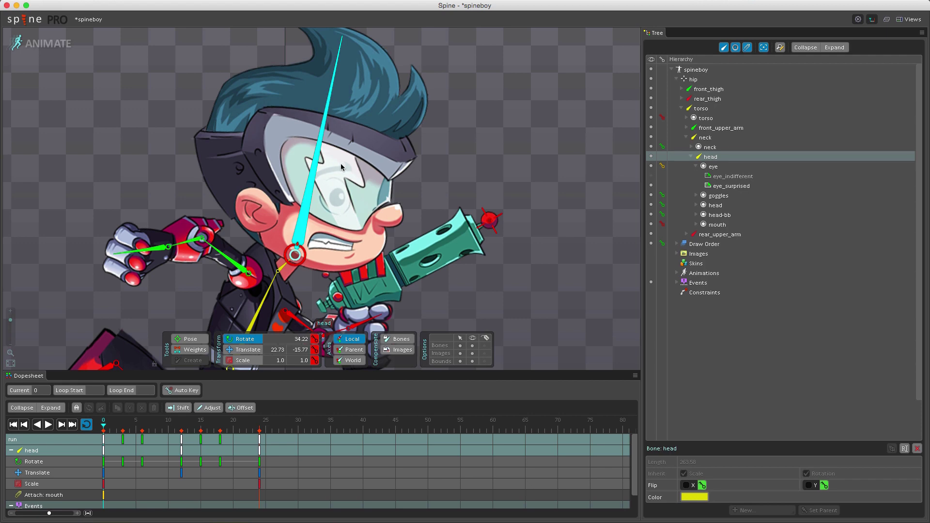
{"action": "left_click", "coordinate": [651, 176]}
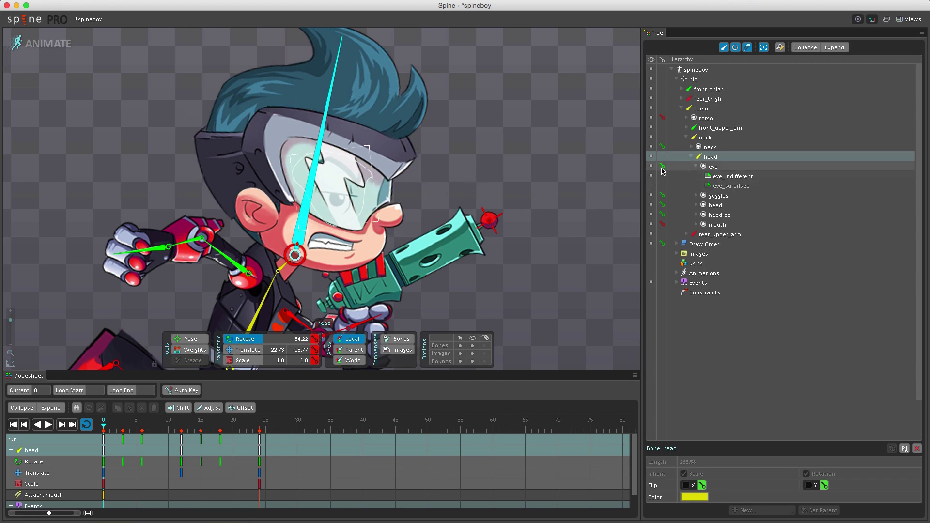
{"action": "mouse_move", "coordinate": [662, 170]}
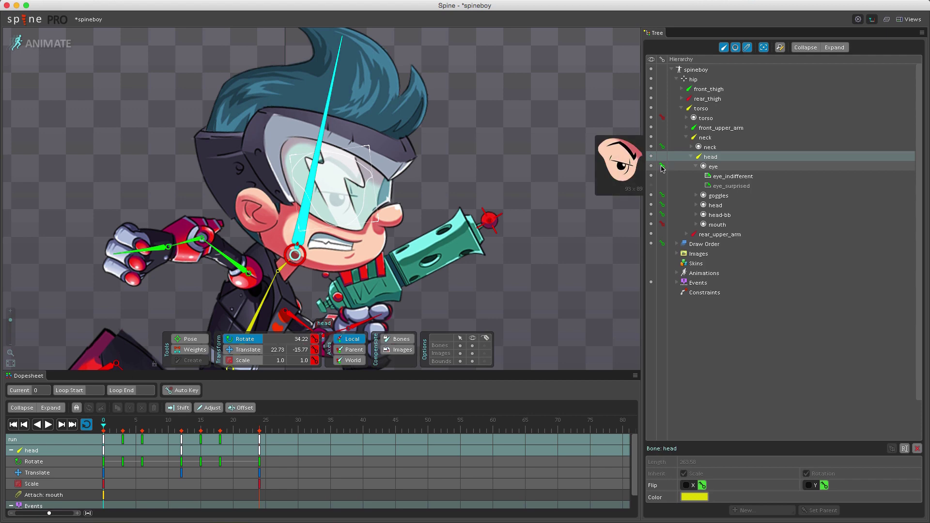
Set the eye back to eye_surprised and key the attachment at the current frame
{"action": "left_click", "coordinate": [651, 185]}
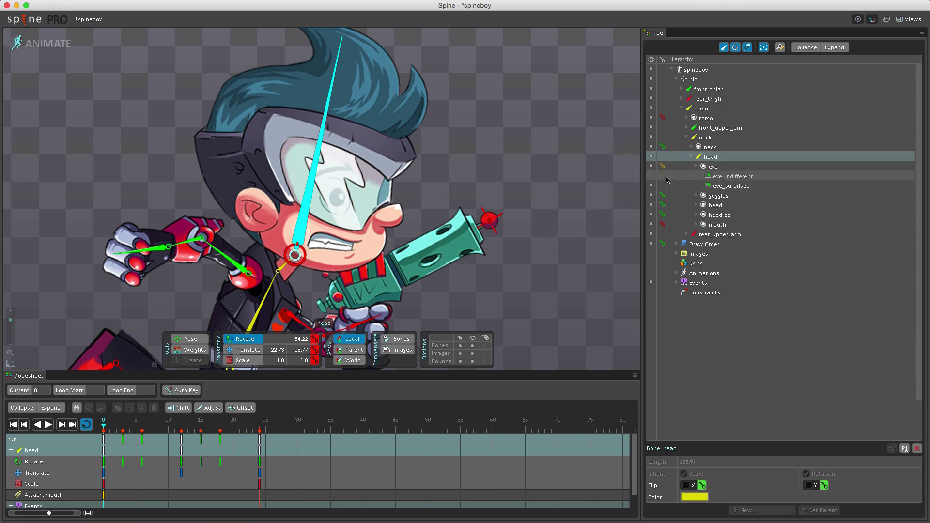
{"action": "mouse_move", "coordinate": [662, 170]}
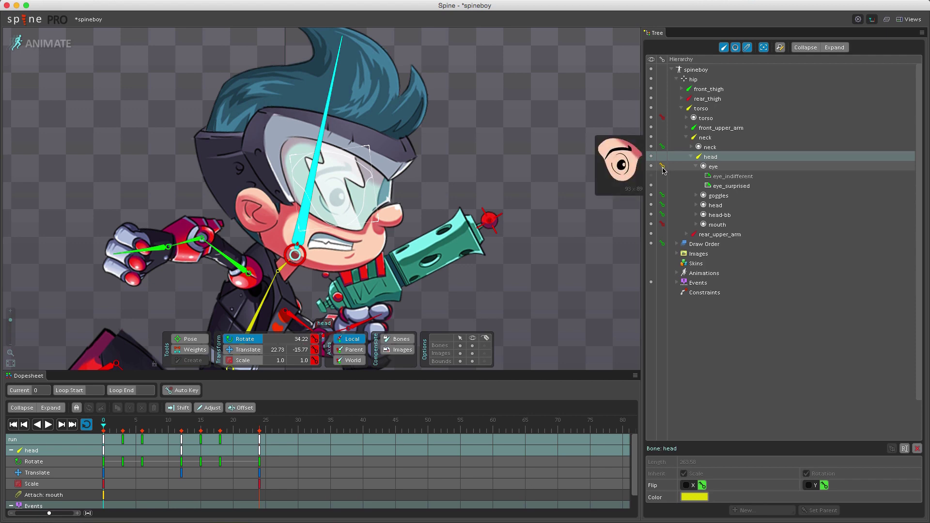
{"action": "left_click", "coordinate": [663, 168]}
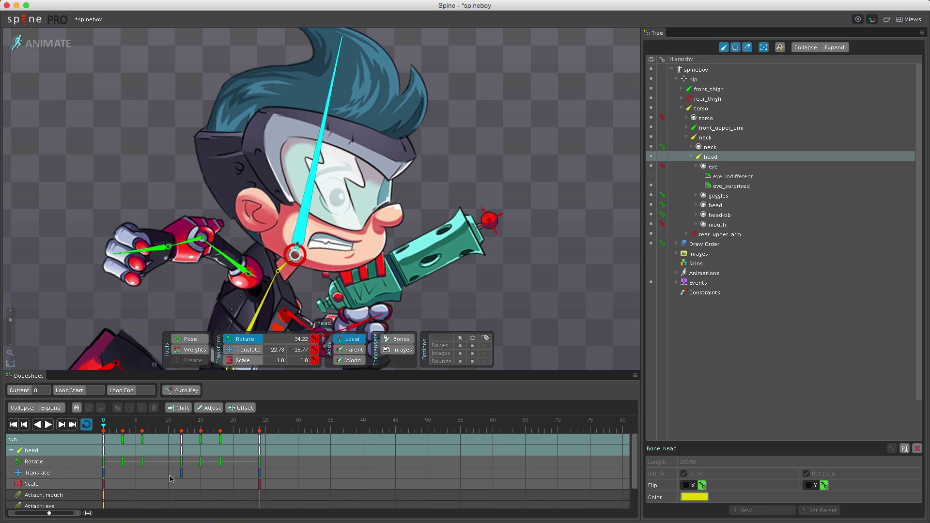
{"action": "scroll", "coordinate": [171, 478], "scroll_direction": "down", "scroll_amount": 2}
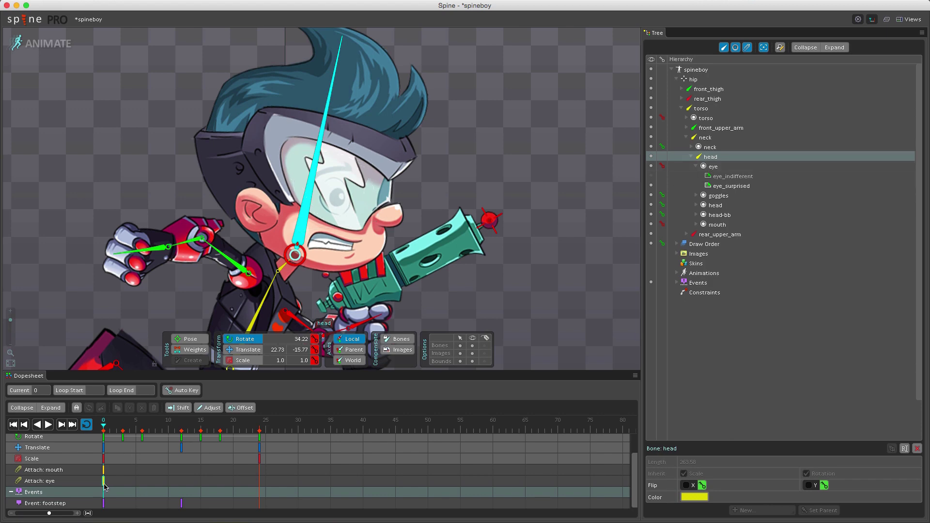
At frame 10, switch the eye to eye_indifferent and key the attachment swap
{"action": "left_click_drag", "start_coordinate": [130, 427], "coordinate": [168, 428]}
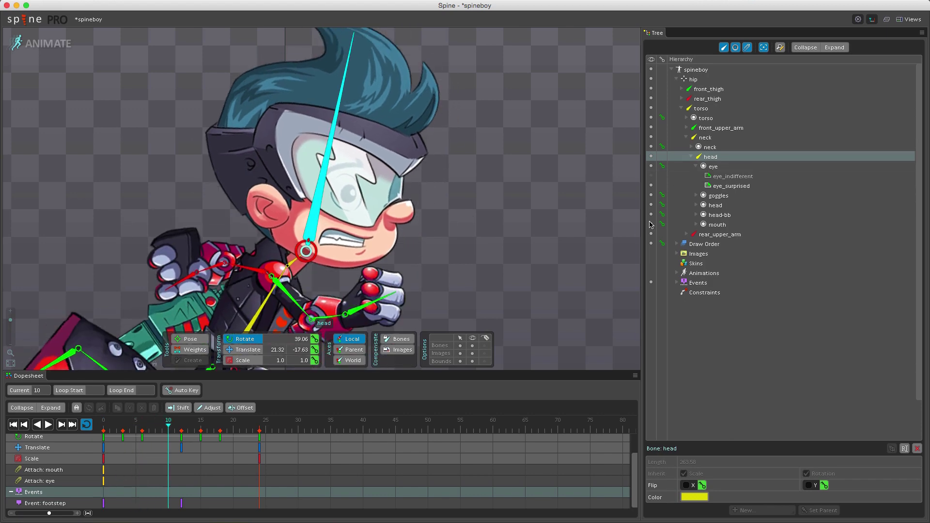
{"action": "left_click", "coordinate": [651, 176]}
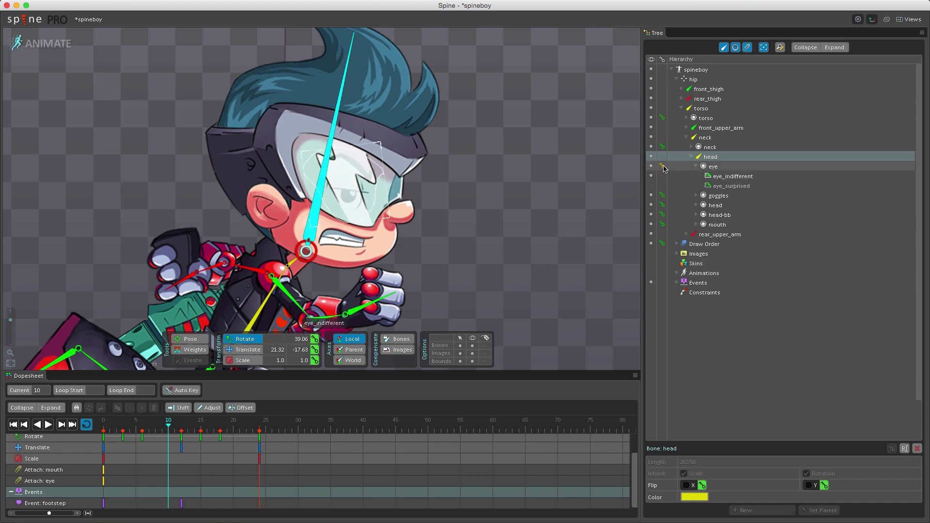
{"action": "left_click", "coordinate": [664, 168]}
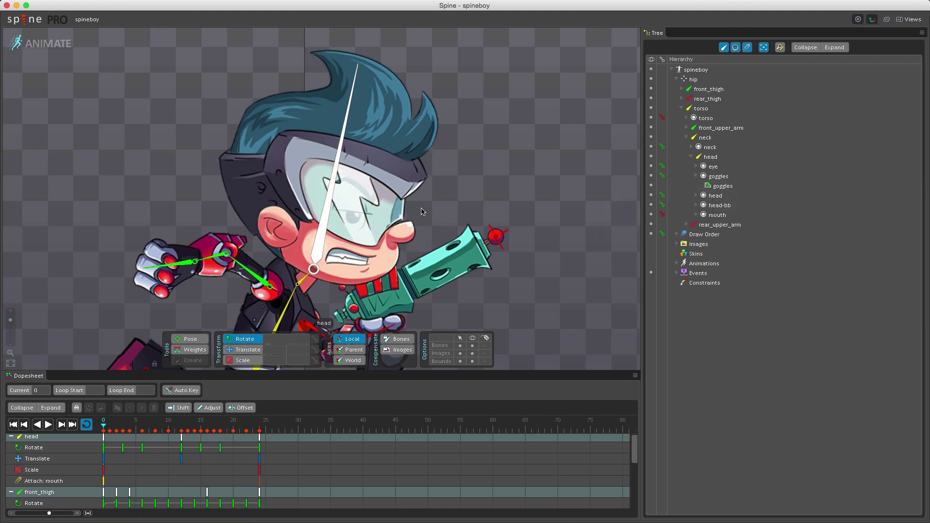
{"action": "left_click", "coordinate": [721, 187]}
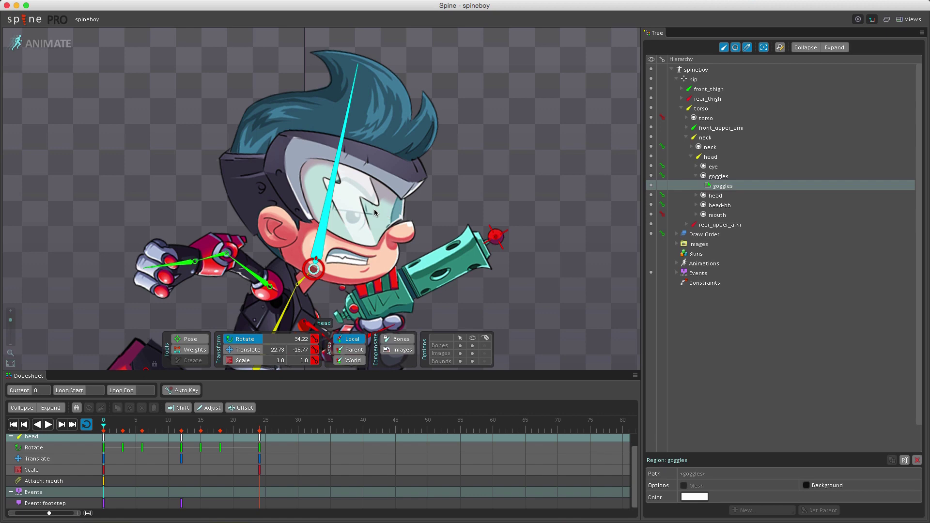
Tint the goggles slot red (FF4D49FF) and key the Color at frame 0
{"action": "left_click", "coordinate": [736, 178]}
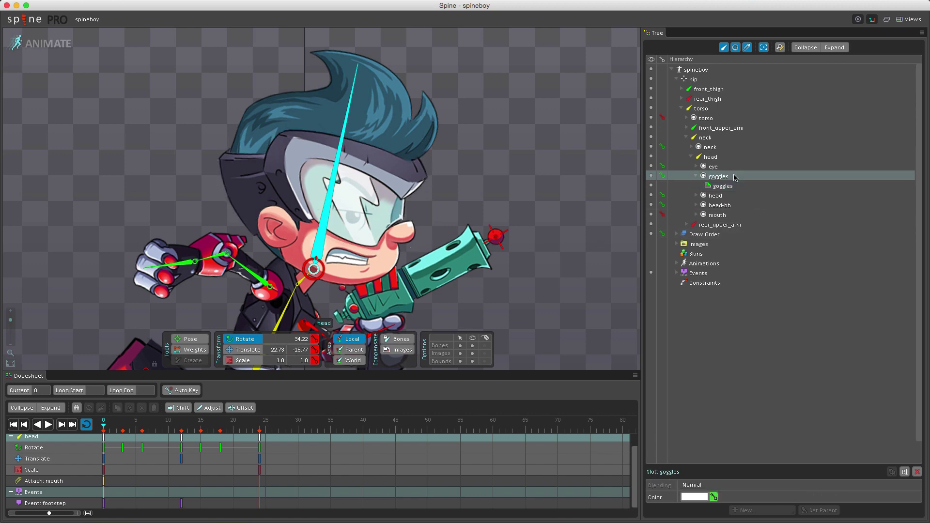
{"action": "left_click", "coordinate": [697, 499]}
{"action": "left_click_drag", "start_coordinate": [411, 278], "coordinate": [352, 214]}
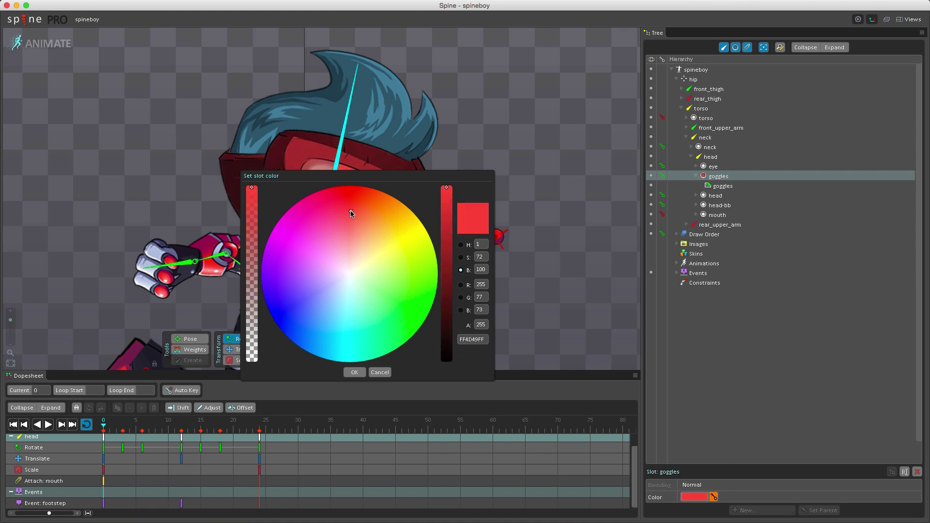
{"action": "left_click", "coordinate": [355, 372]}
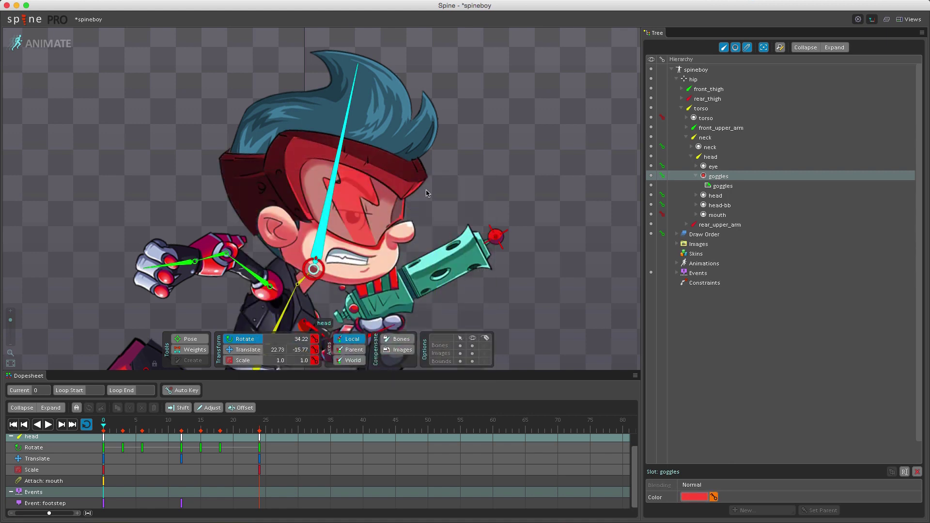
{"action": "left_click", "coordinate": [715, 498]}
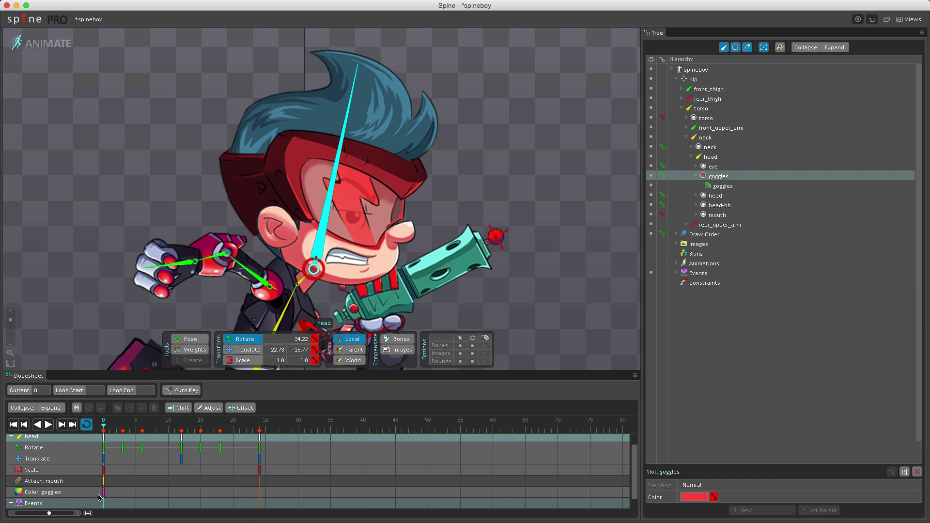
In the Slot Color panel, shift the goggles tint to blue-violet and key it
{"action": "left_click", "coordinate": [910, 19]}
{"action": "left_click", "coordinate": [899, 98]}
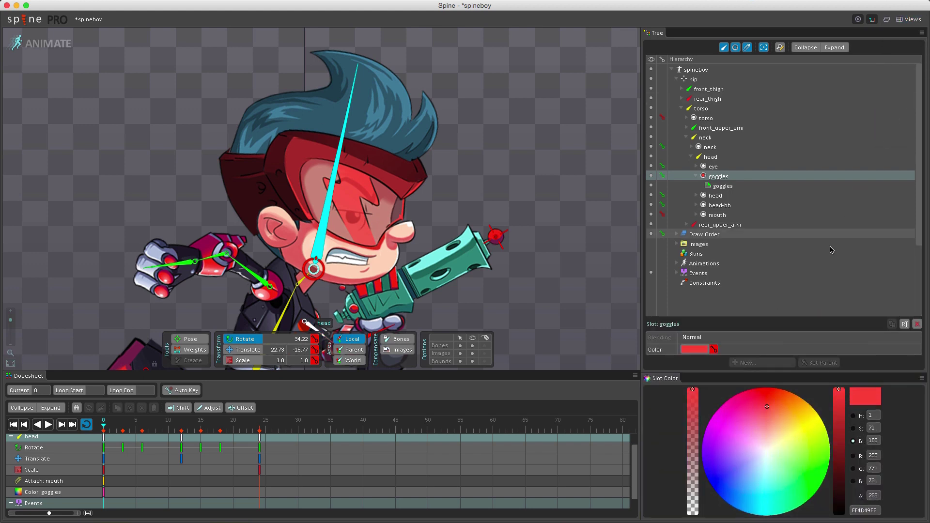
{"action": "left_click_drag", "start_coordinate": [764, 409], "coordinate": [744, 469]}
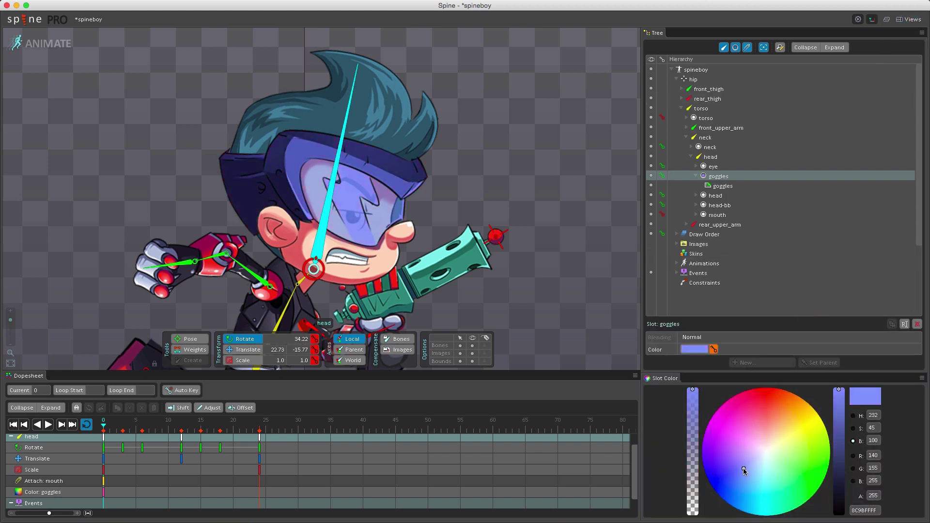
{"action": "left_click", "coordinate": [713, 350]}
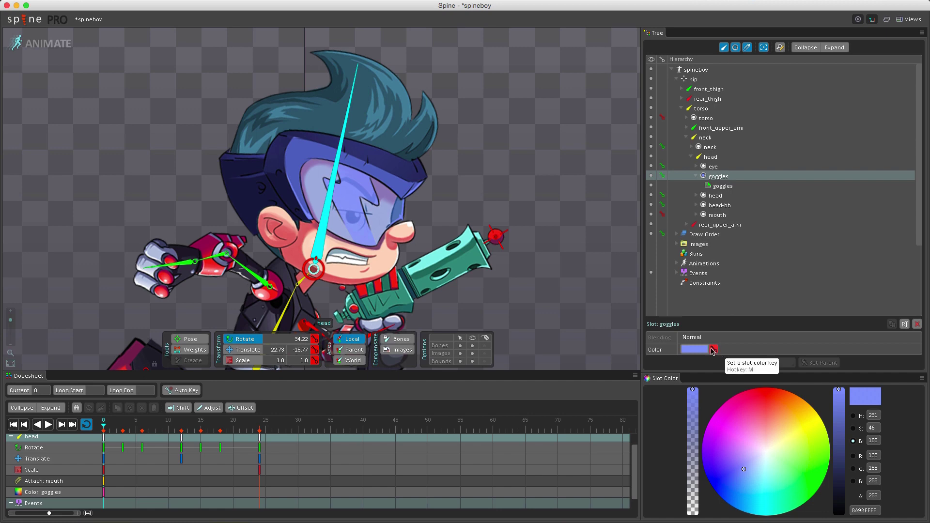
Fade the goggles alpha to 0, hide the goggles attachment, and key it
{"action": "left_click_drag", "start_coordinate": [693, 392], "coordinate": [693, 512]}
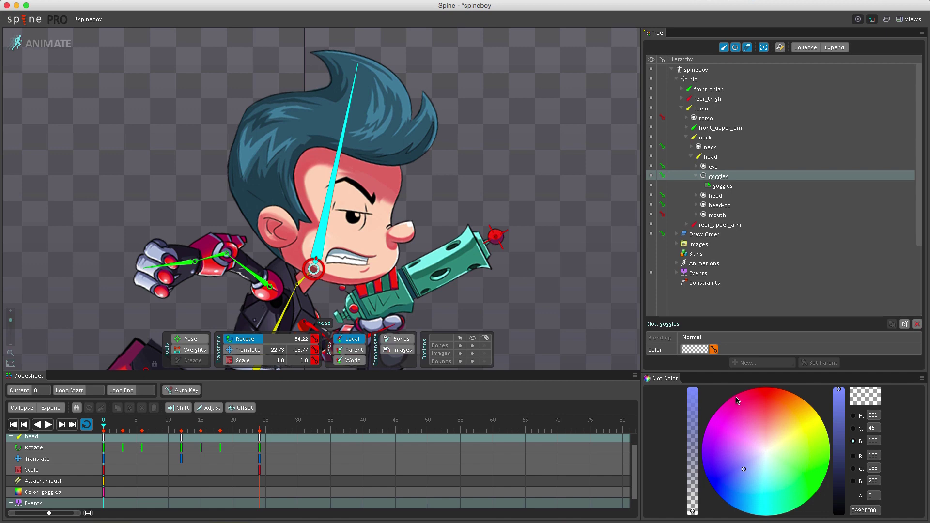
{"action": "left_click", "coordinate": [652, 186]}
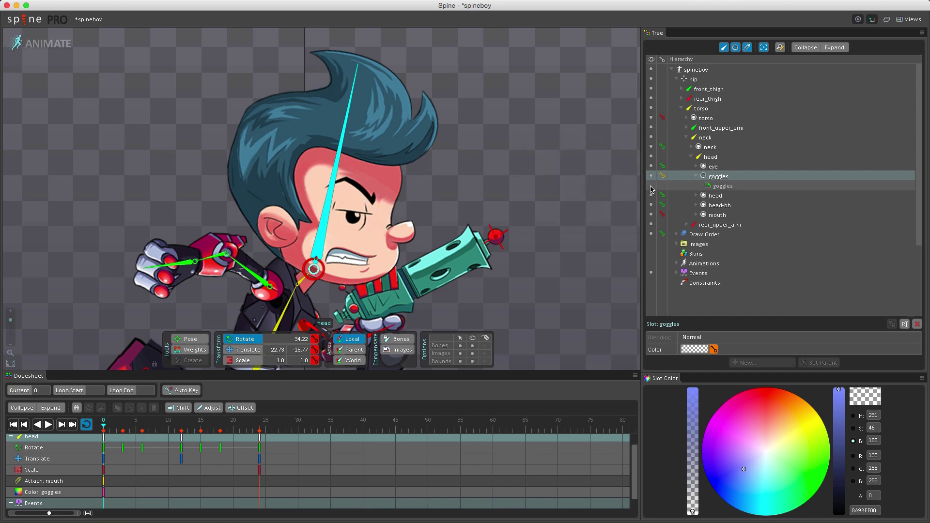
{"action": "left_click", "coordinate": [662, 177]}
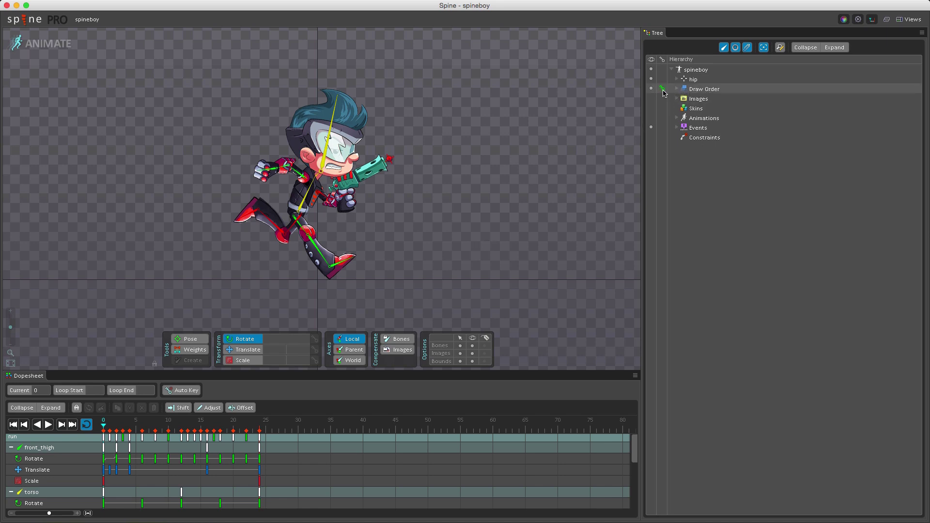
Key the draw order and drag the head slot to the top, above head-bb
{"action": "left_click", "coordinate": [663, 89]}
{"action": "scroll", "coordinate": [537, 473], "scroll_direction": "down", "scroll_amount": 5}
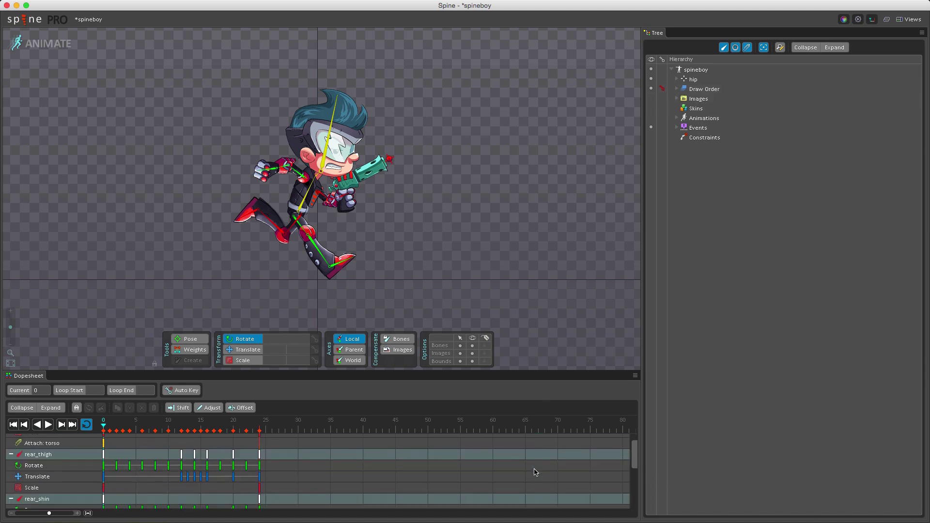
{"action": "scroll", "coordinate": [536, 472], "scroll_direction": "down", "scroll_amount": 10}
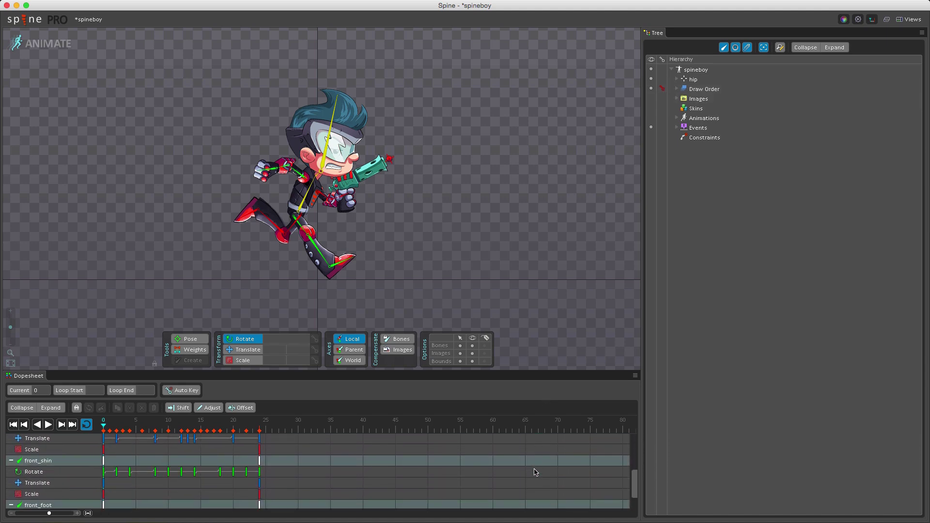
{"action": "scroll", "coordinate": [536, 472], "scroll_direction": "down", "scroll_amount": 8}
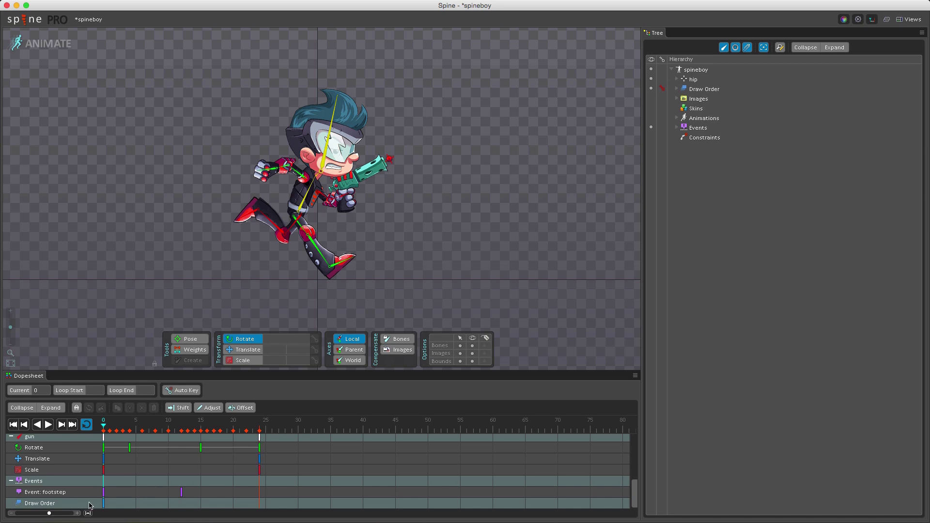
{"action": "left_click", "coordinate": [677, 89]}
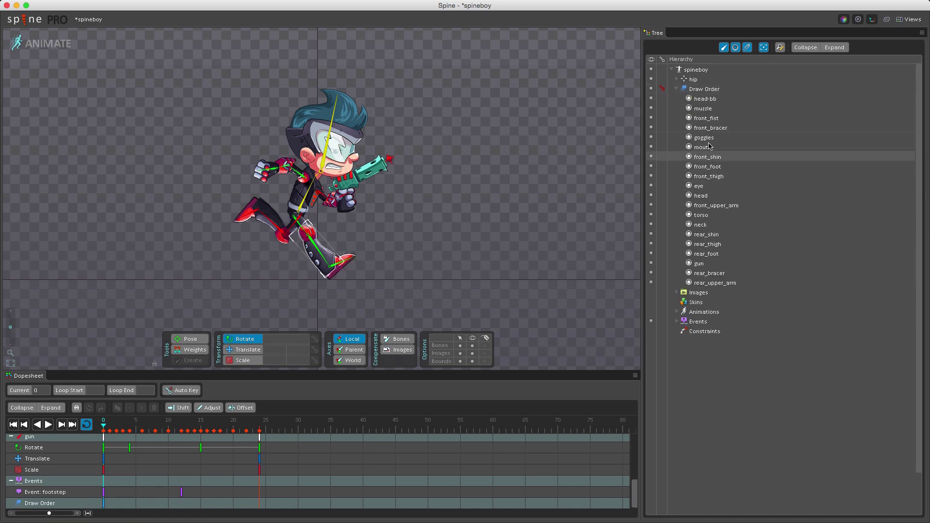
{"action": "left_click", "coordinate": [734, 194]}
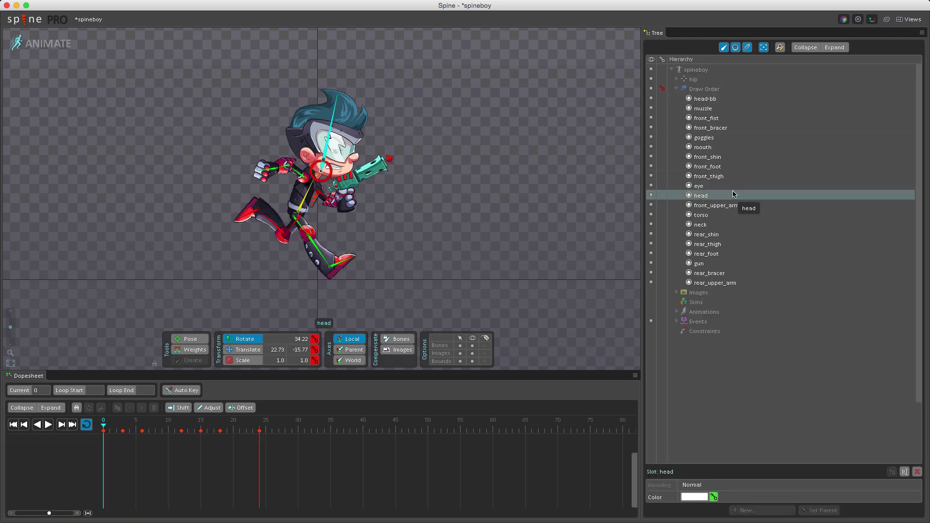
{"action": "mouse_move", "coordinate": [734, 194]}
{"action": "left_mouse_down"}
{"action": "mouse_move", "coordinate": [708, 154]}
{"action": "mouse_move", "coordinate": [713, 99]}
{"action": "left_mouse_up"}
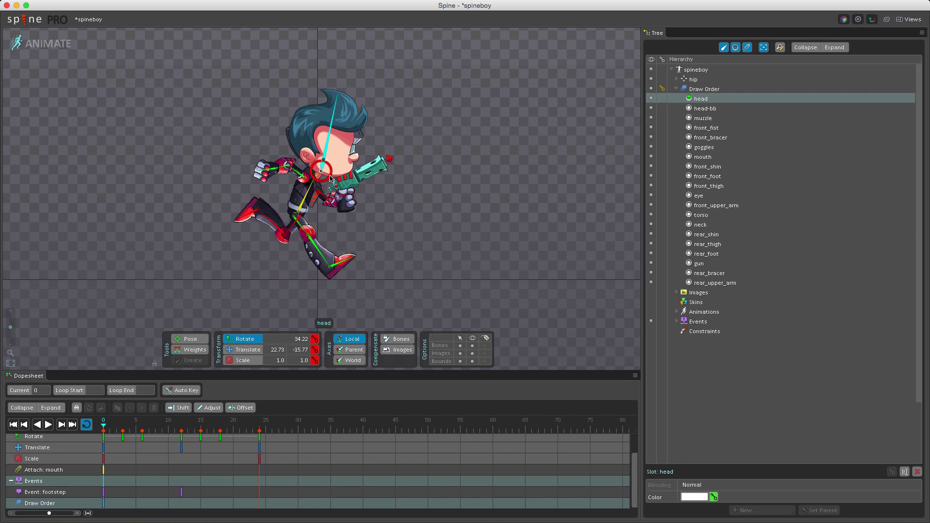